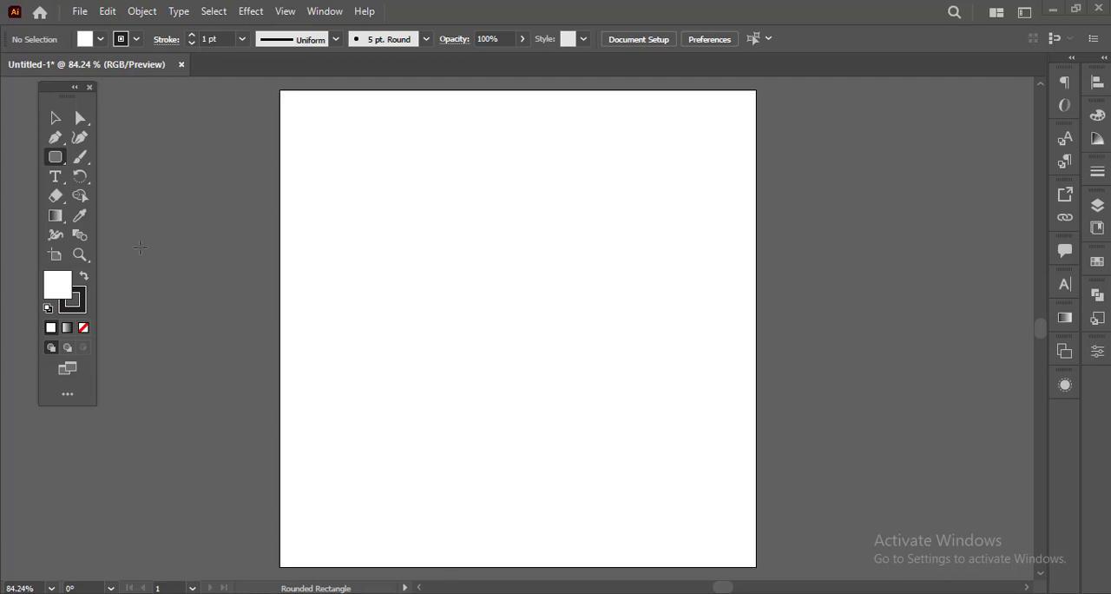
Step: Create a six-sided polygon with a radius of 72.8504 px on the artboard using the Polygon tool
{"action": "left_click", "coordinate": [65, 162]}
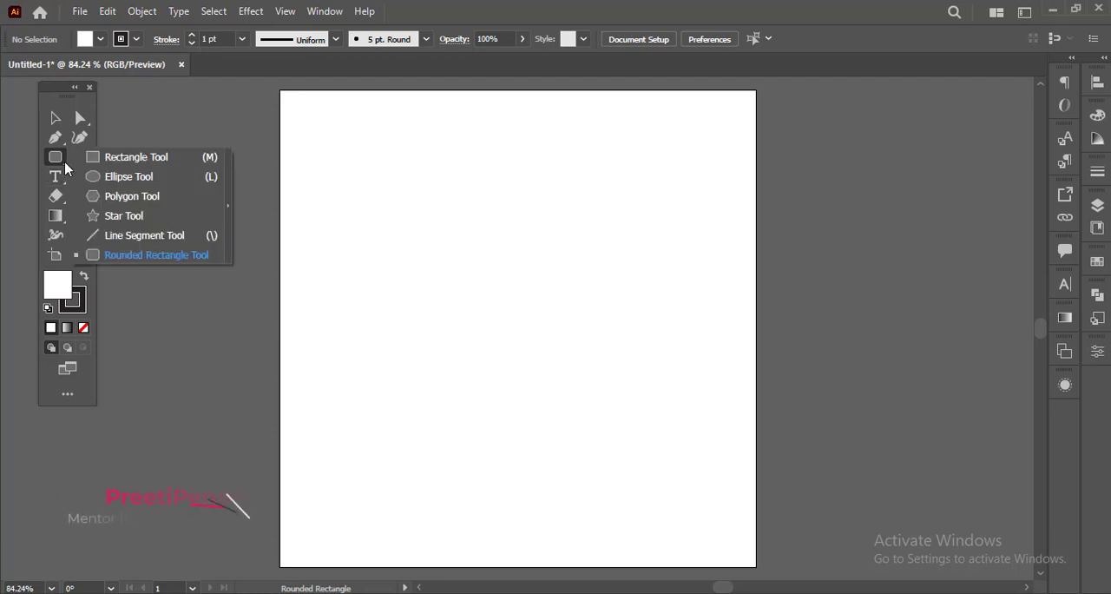
{"action": "left_click", "coordinate": [128, 197]}
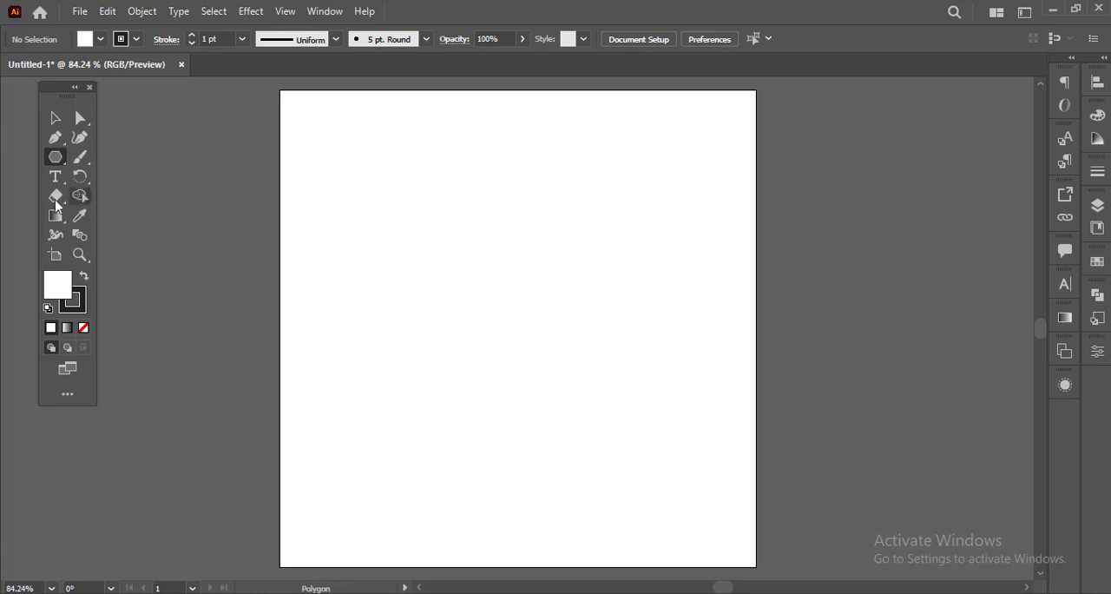
{"action": "left_click", "coordinate": [55, 156]}
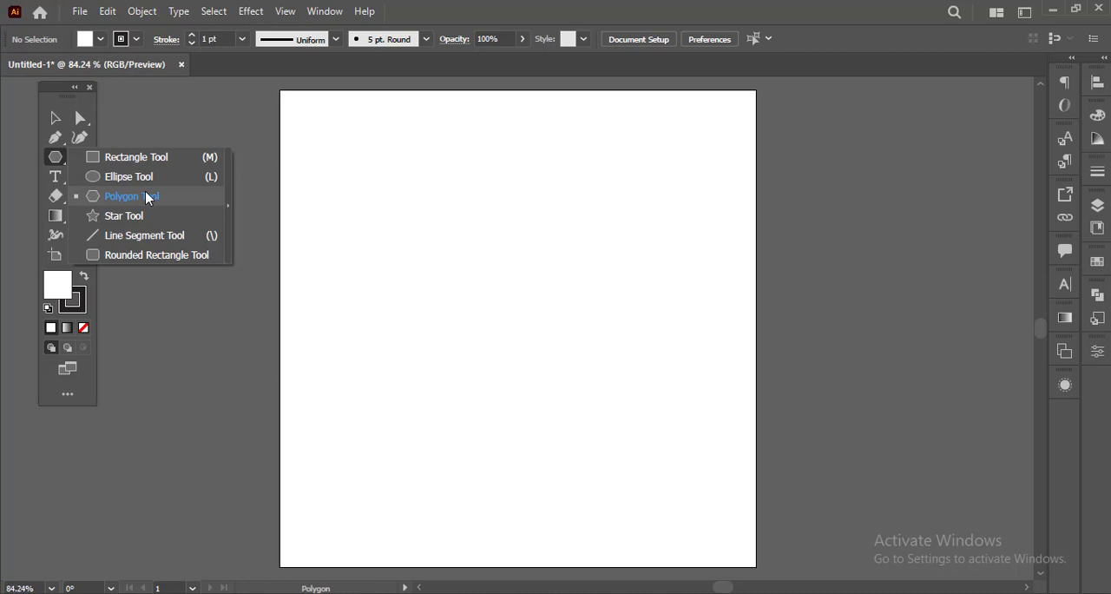
{"action": "left_click", "coordinate": [436, 263]}
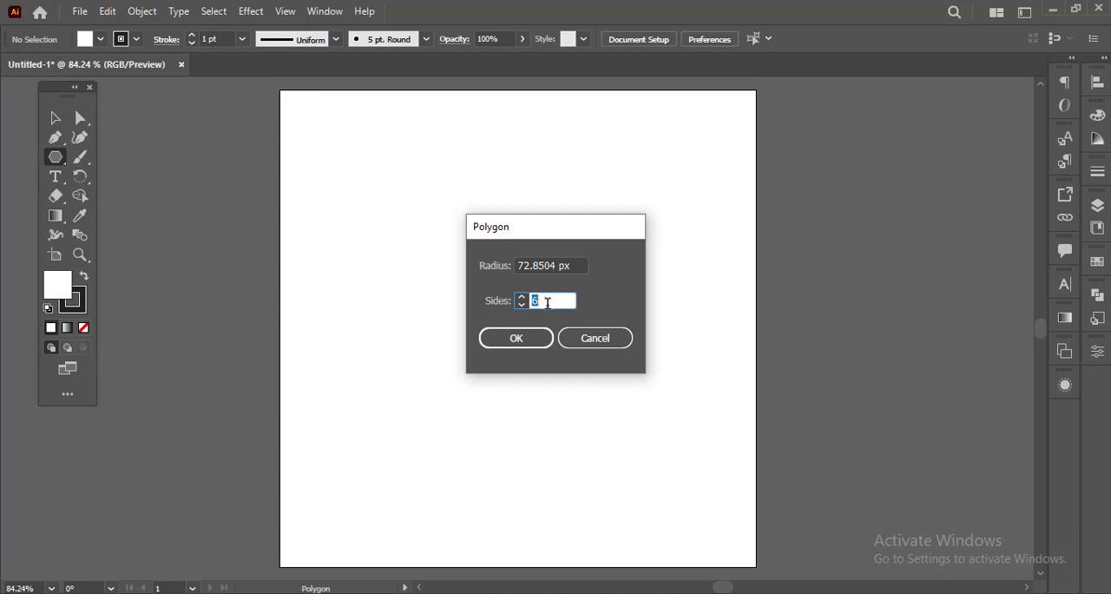
{"action": "left_click", "coordinate": [534, 346]}
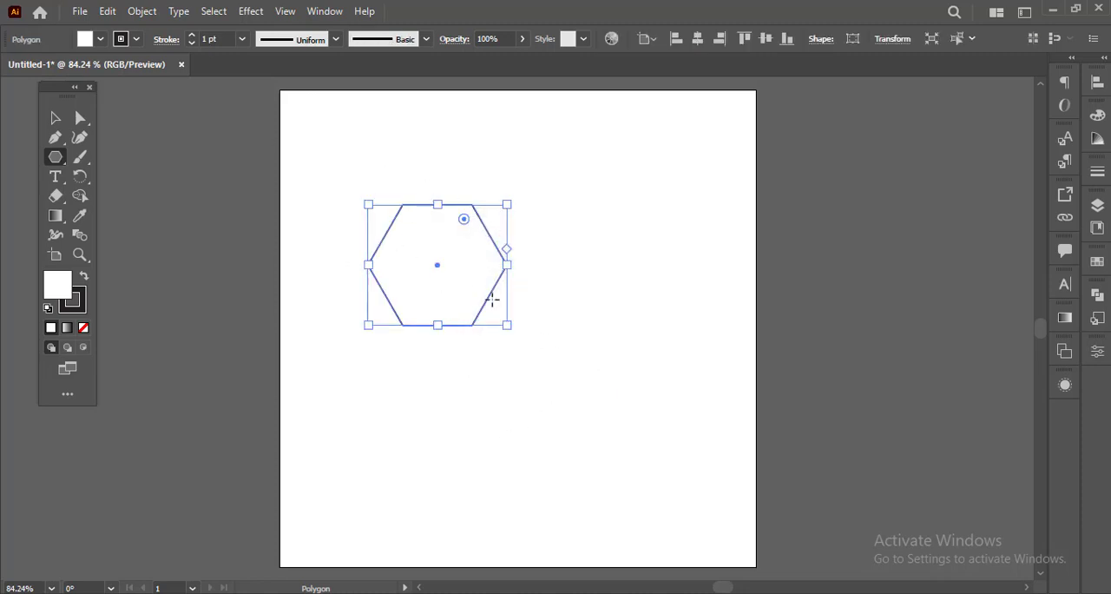
Step: Add a five-sided polygon with a radius of 50 px beside the hexagon, on its lower right
{"action": "left_click", "coordinate": [587, 324]}
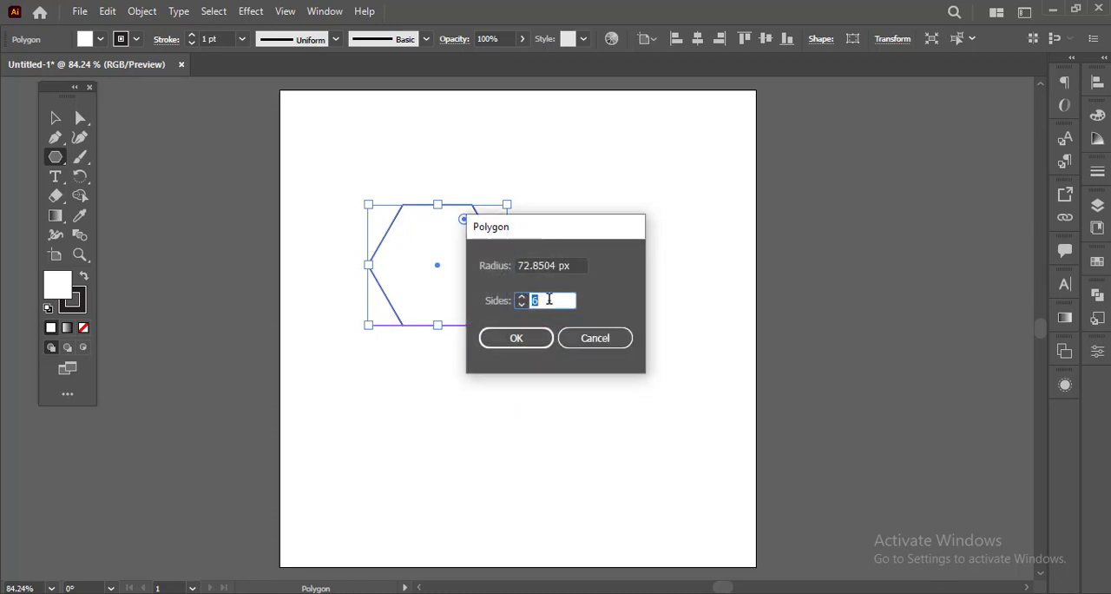
{"action": "type", "text": "5"}
{"action": "double_click", "coordinate": [556, 265]}
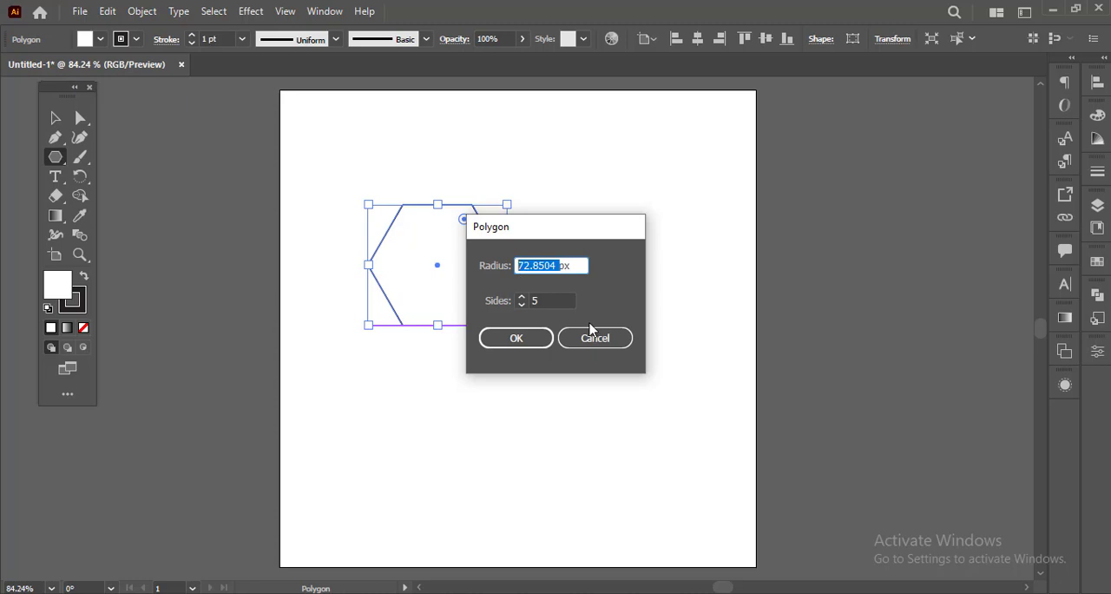
{"action": "type", "text": "50"}
{"action": "left_click", "coordinate": [533, 340]}
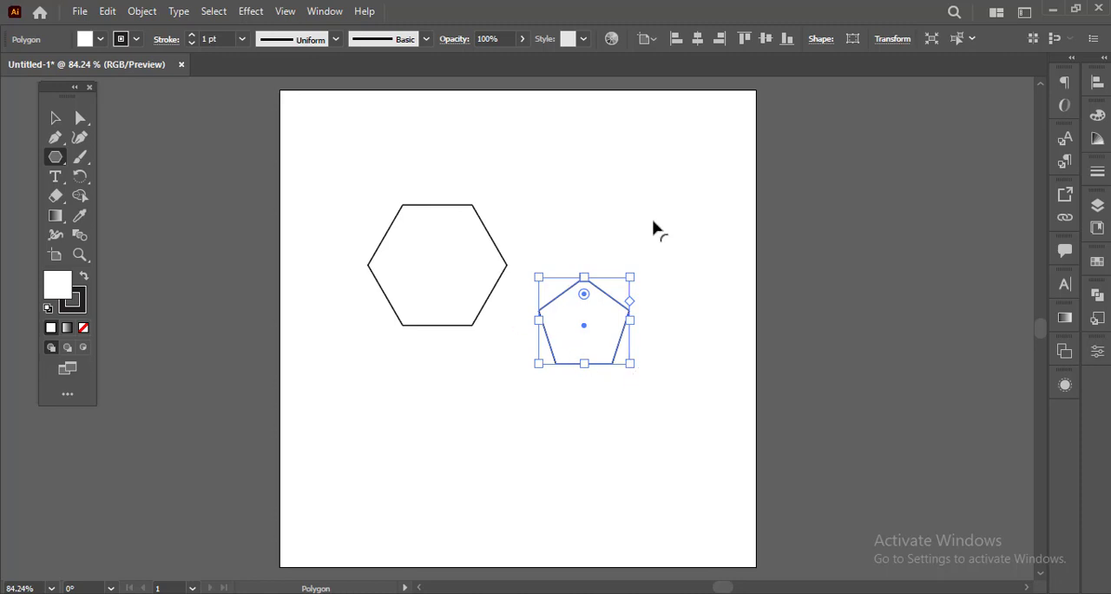
Step: Add a three-sided polygon with a radius of 50 px below the hexagon and pentagon
{"action": "left_click", "coordinate": [424, 426]}
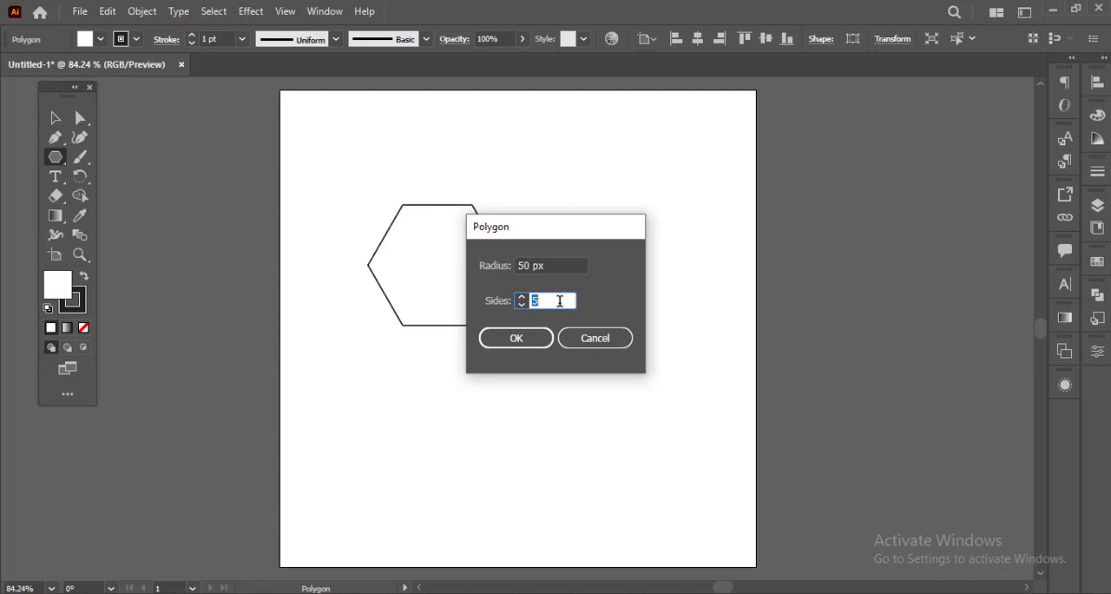
{"action": "type", "text": "3"}
{"action": "left_click", "coordinate": [525, 340]}
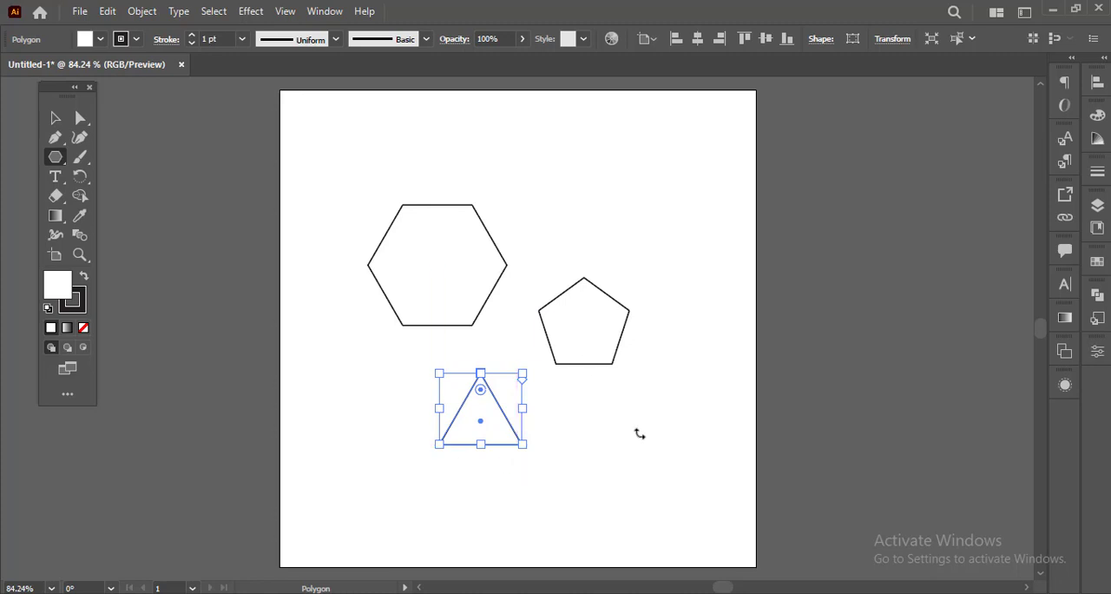
Step: Draw a tilted triangle with a radius of about 68 px freehand above the pentagon
{"action": "scroll", "coordinate": [593, 254], "scroll_direction": "left", "scroll_amount": 1}
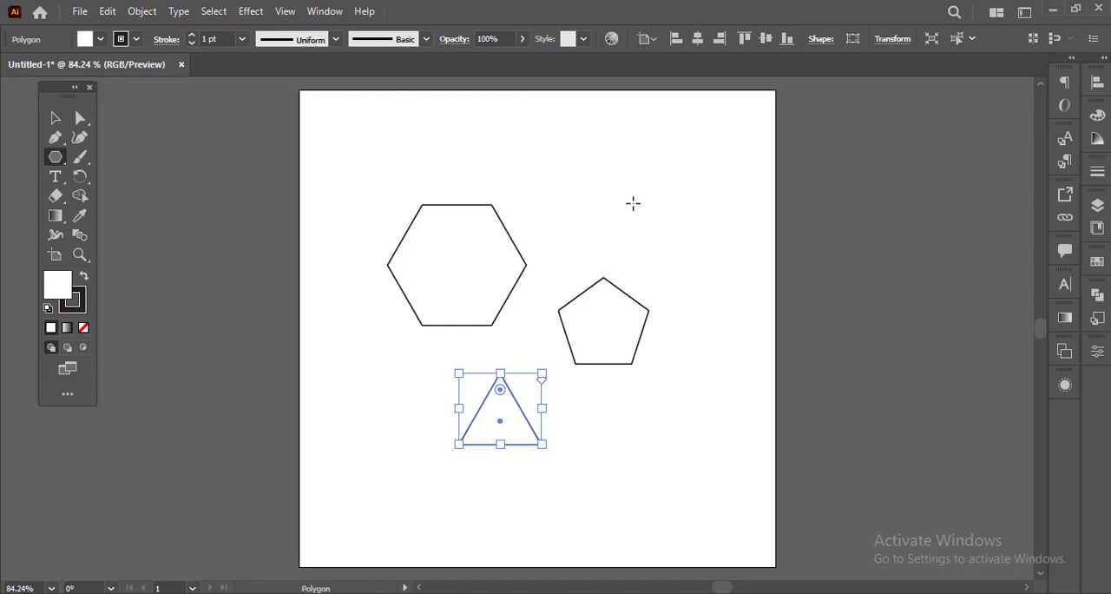
{"action": "scroll", "coordinate": [607, 174], "scroll_direction": "up", "scroll_amount": 1}
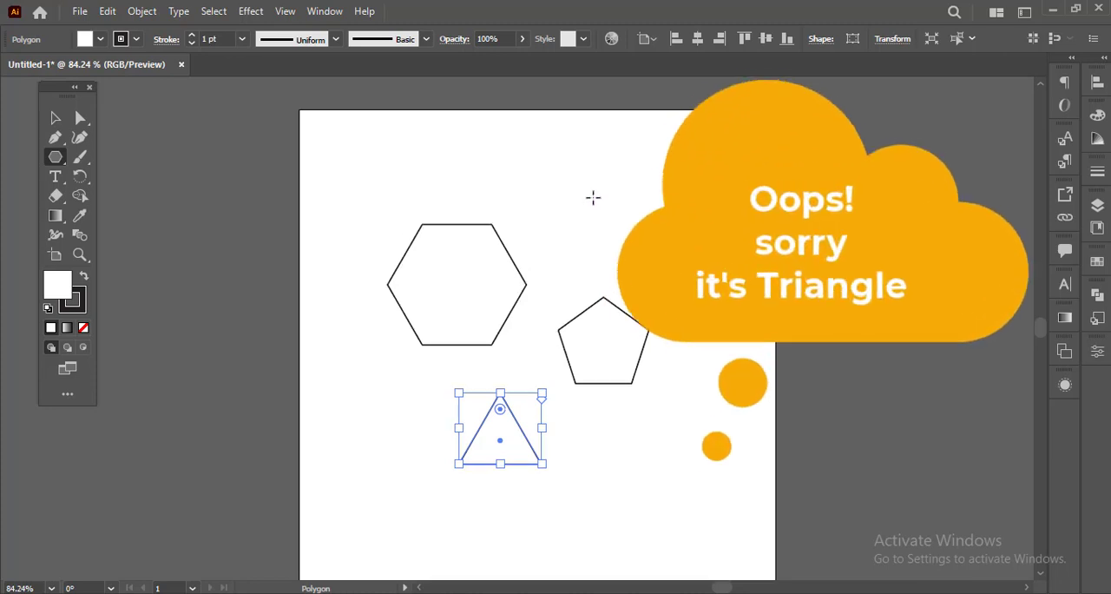
{"action": "left_click_drag", "start_coordinate": [593, 197], "coordinate": [644, 224]}
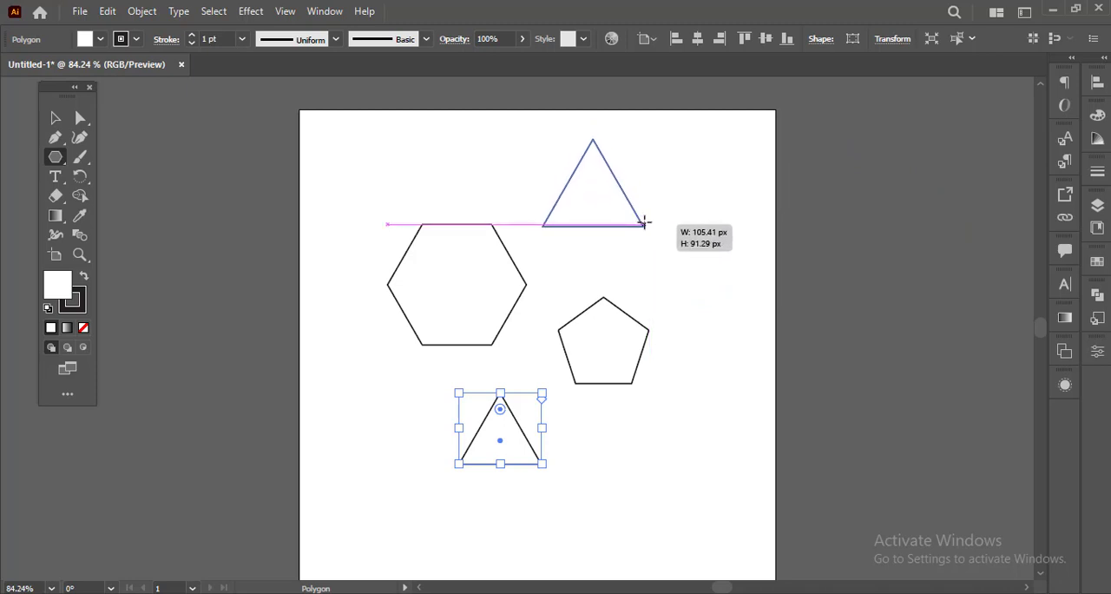
{"action": "mouse_move", "coordinate": [644, 223]}
{"action": "left_mouse_down"}
{"action": "mouse_move", "coordinate": [670, 238]}
{"action": "mouse_move", "coordinate": [656, 212]}
{"action": "left_mouse_up"}
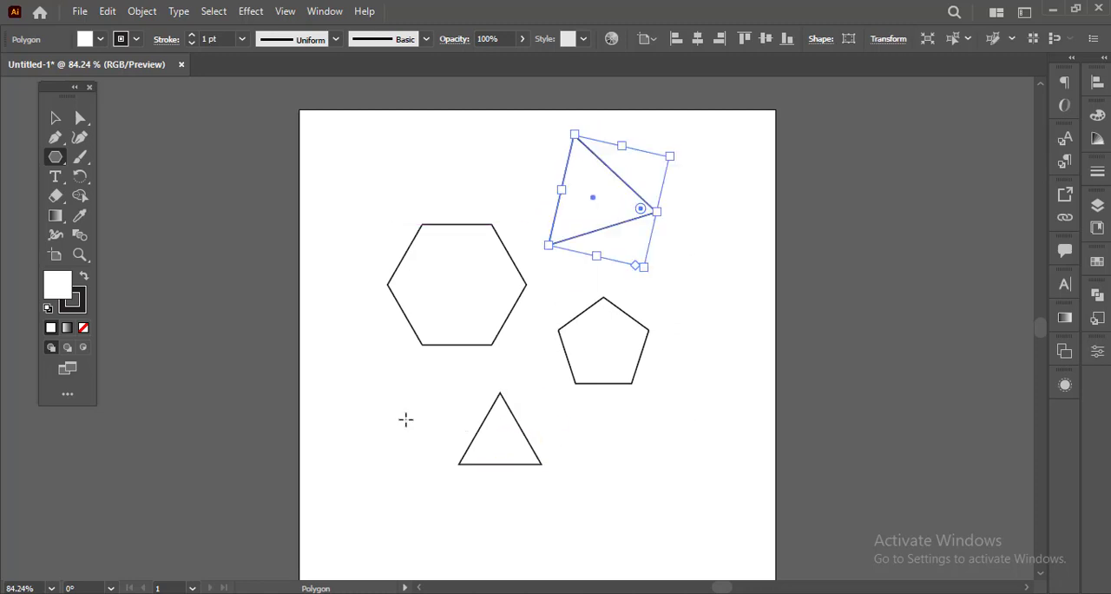
Step: Add a second hexagon with 6 sides and a radius of 68.4188 px beside the small triangle
{"action": "left_click", "coordinate": [568, 566]}
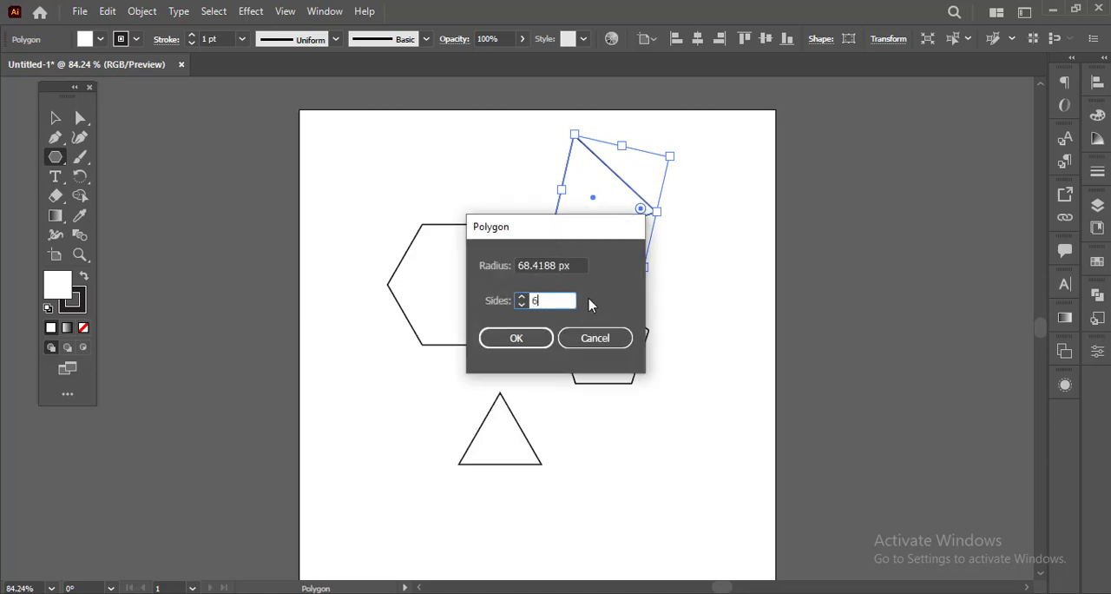
{"action": "type", "text": "6"}
{"action": "left_click", "coordinate": [532, 340]}
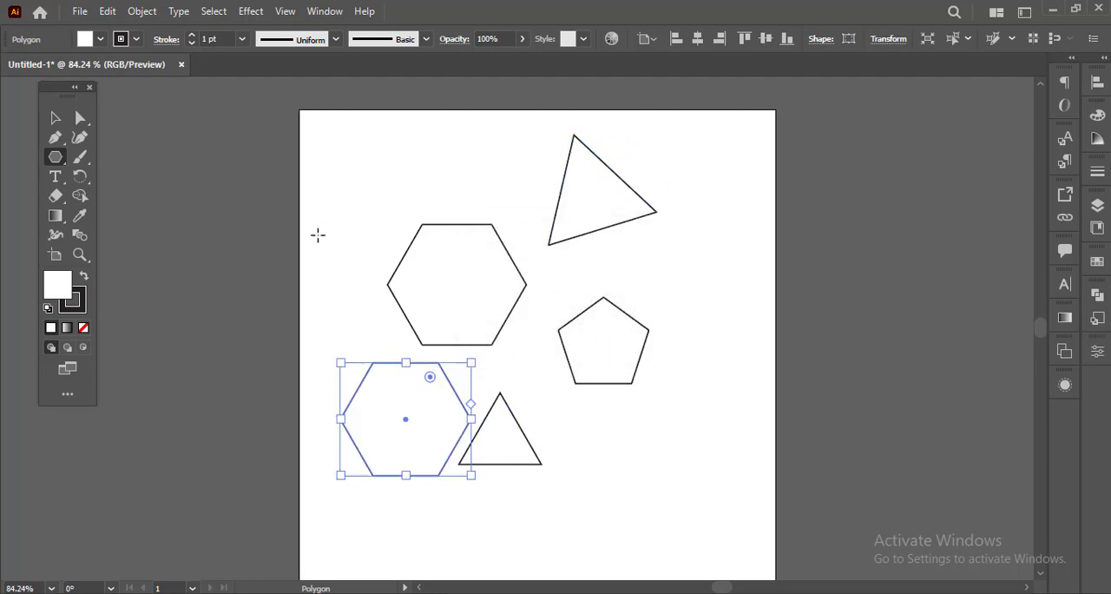
Step: Select all the polygons on the artboard and delete them
{"action": "scroll", "coordinate": [509, 368], "scroll_direction": "down", "scroll_amount": 3}
{"action": "scroll", "coordinate": [514, 385], "scroll_direction": "up", "scroll_amount": 2}
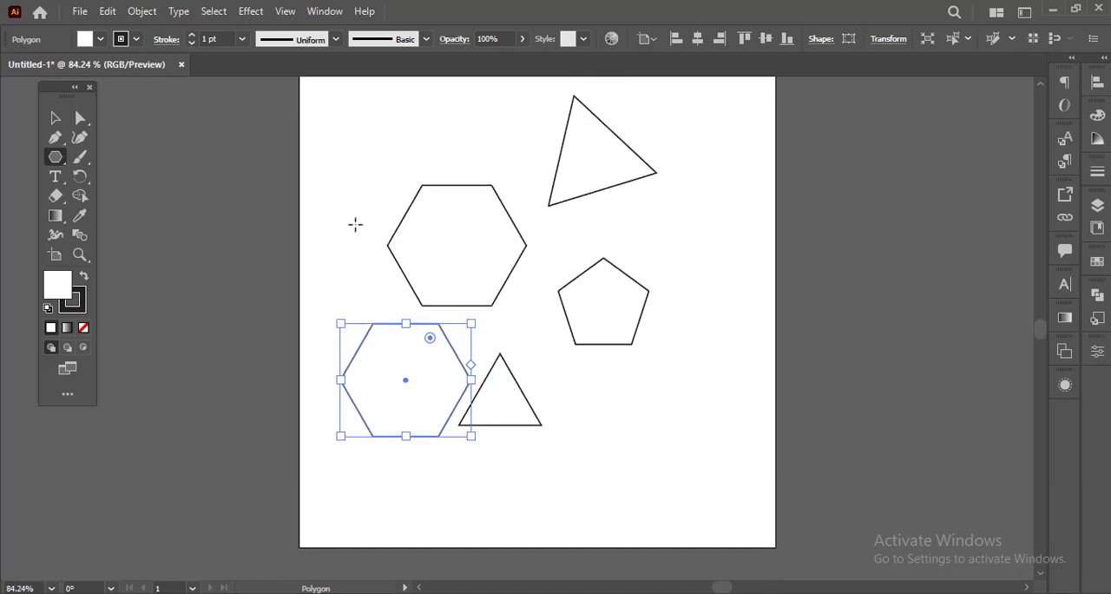
{"action": "left_click_drag", "start_coordinate": [319, 90], "coordinate": [667, 459]}
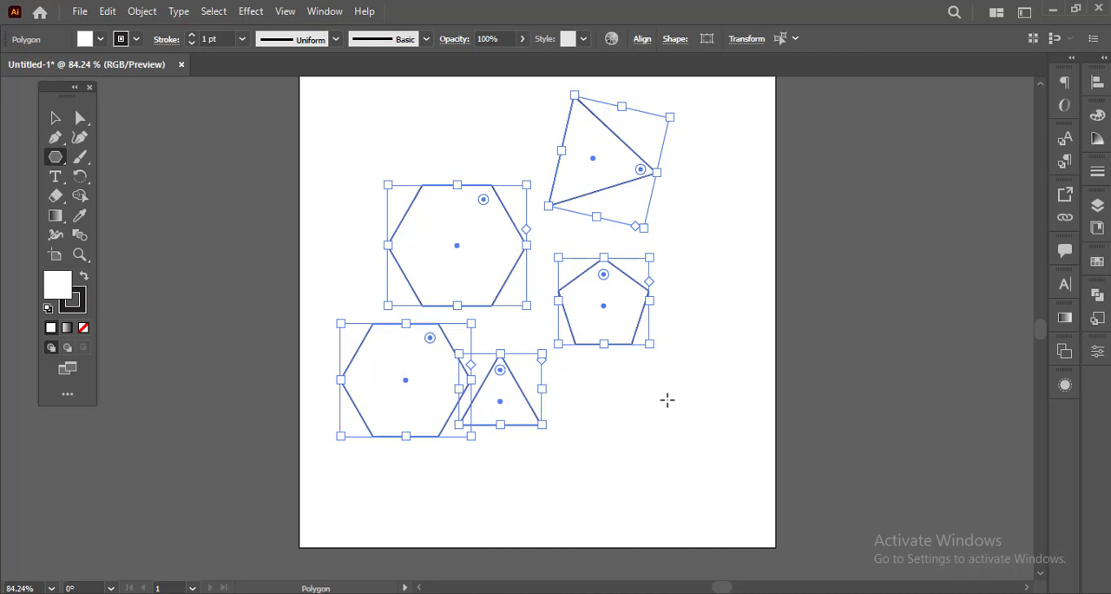
{"action": "key", "text": "ctrl"}
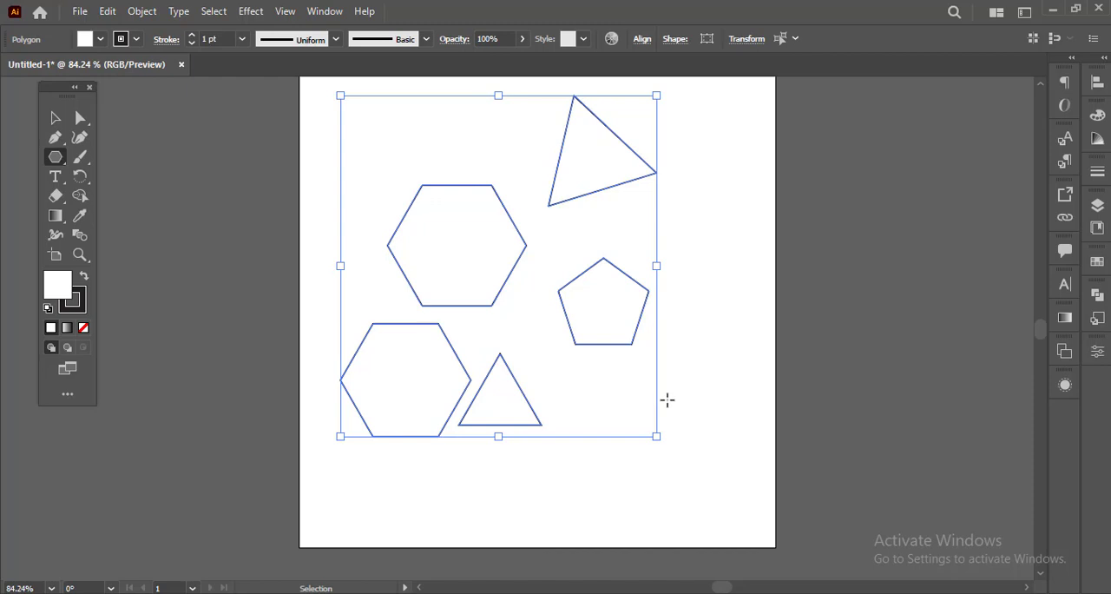
{"action": "key", "text": "ctrl+shift+g"}
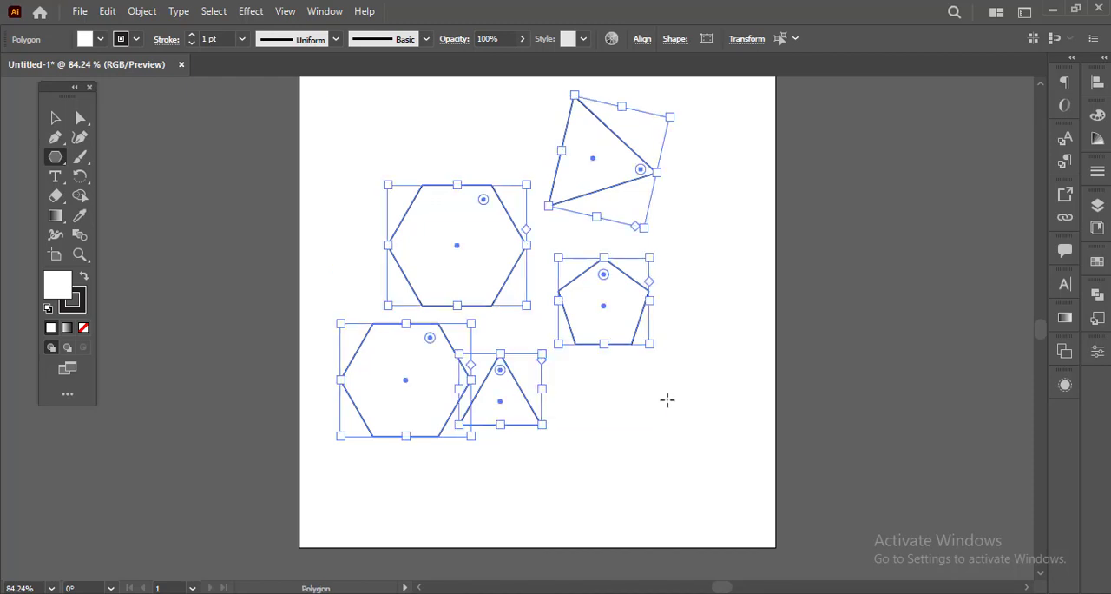
{"action": "key", "text": "Delete"}
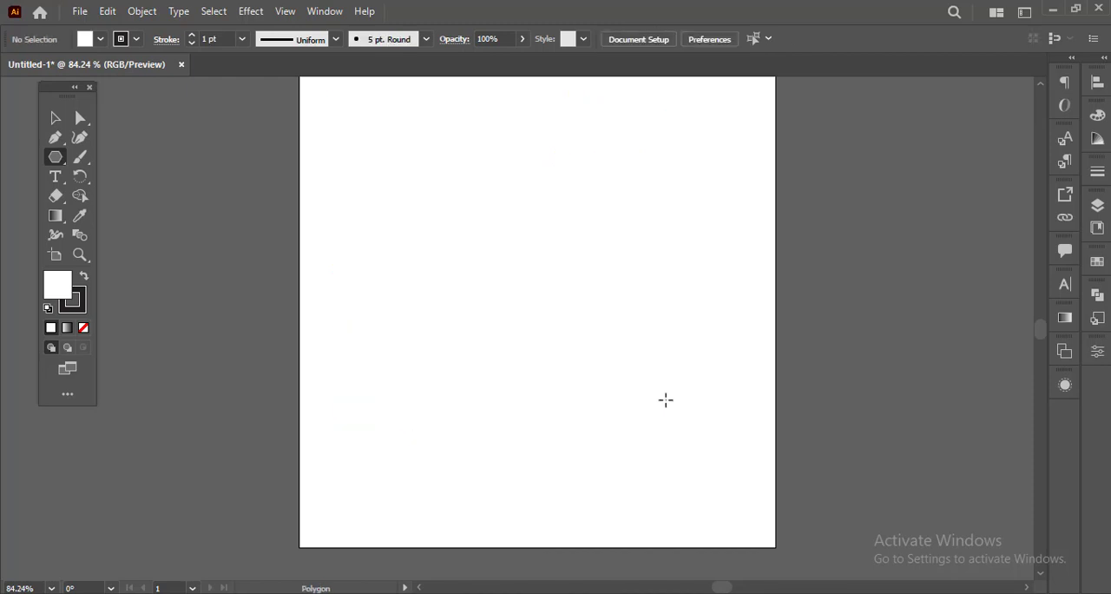
Step: Draw a new hexagon in the upper half of the empty artboard and rotate it 90° clockwise so a vertex points up
{"action": "scroll", "coordinate": [566, 415], "scroll_direction": "up", "scroll_amount": 2}
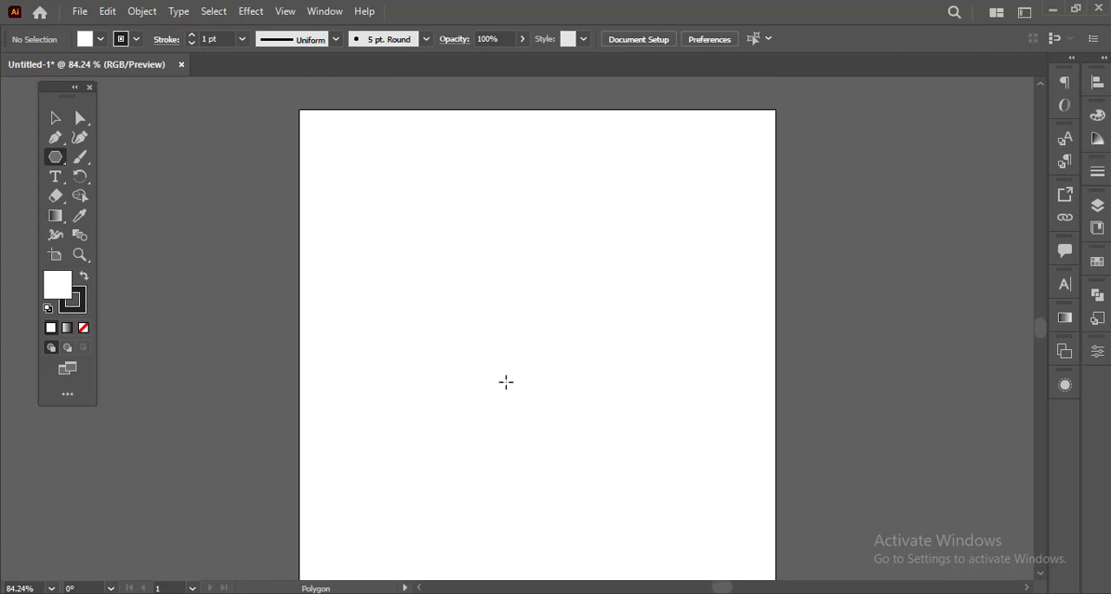
{"action": "scroll", "coordinate": [506, 379], "scroll_direction": "down", "scroll_amount": 1}
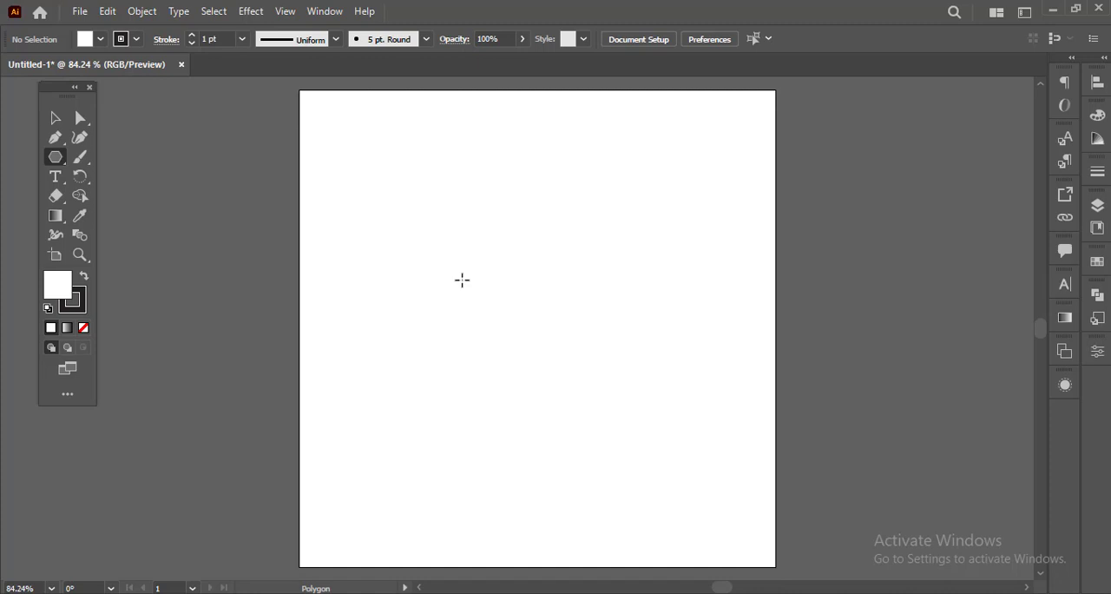
{"action": "left_click_drag", "start_coordinate": [462, 279], "coordinate": [541, 316]}
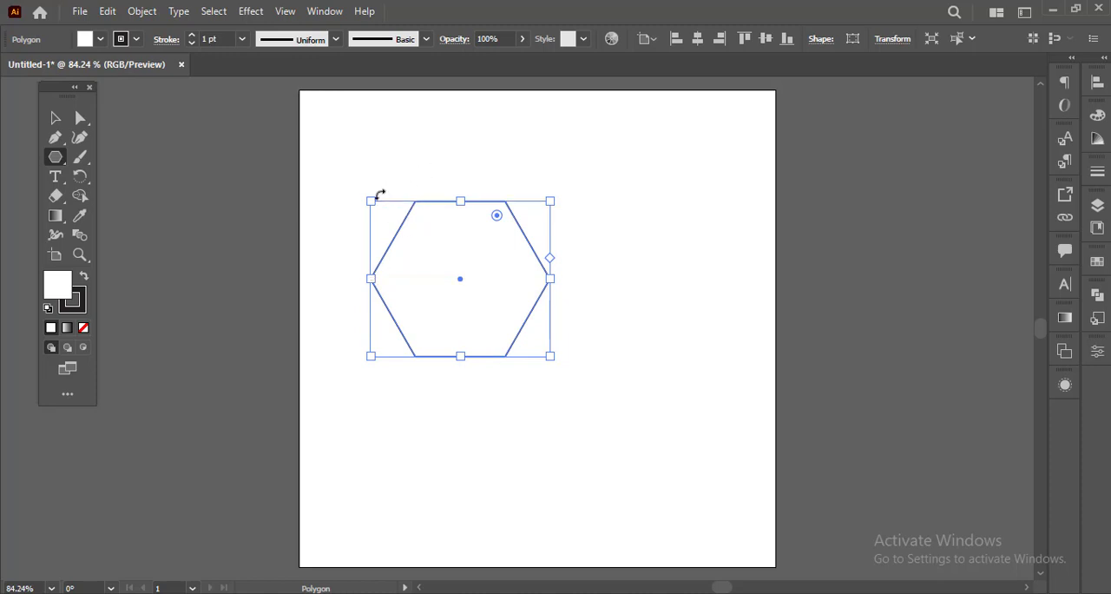
{"action": "left_click_drag", "start_coordinate": [368, 197], "coordinate": [510, 204]}
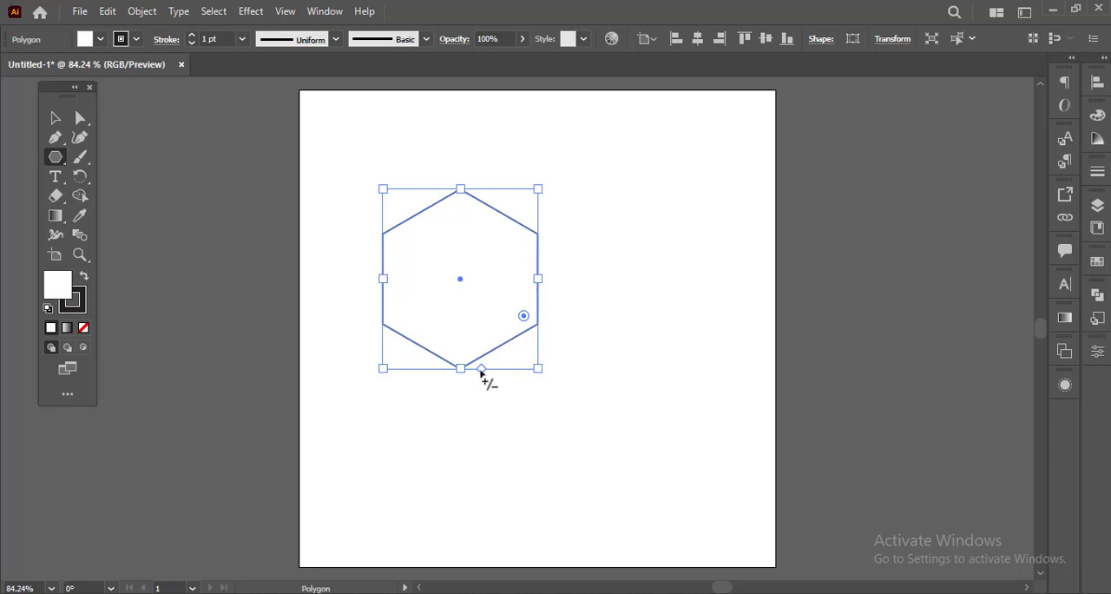
Step: Try 8, 5 and 7 sides on the polygon with its side control and return it to 6 sides
{"action": "mouse_move", "coordinate": [481, 371]}
{"action": "left_mouse_down"}
{"action": "mouse_move", "coordinate": [507, 376]}
{"action": "mouse_move", "coordinate": [439, 373]}
{"action": "mouse_move", "coordinate": [462, 379]}
{"action": "left_mouse_up"}
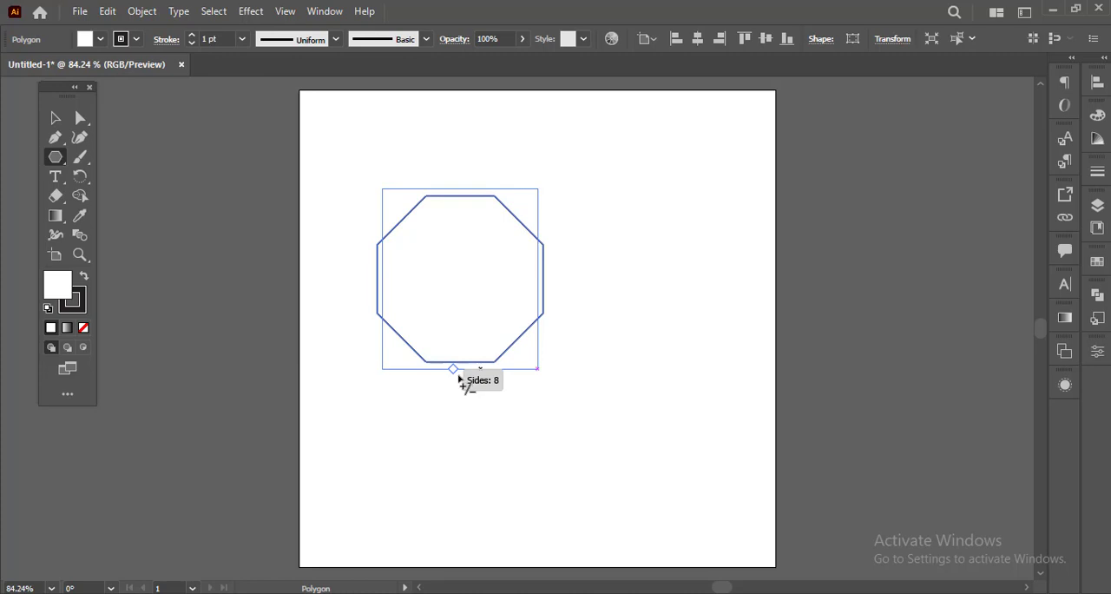
{"action": "left_click_drag", "start_coordinate": [461, 379], "coordinate": [484, 384]}
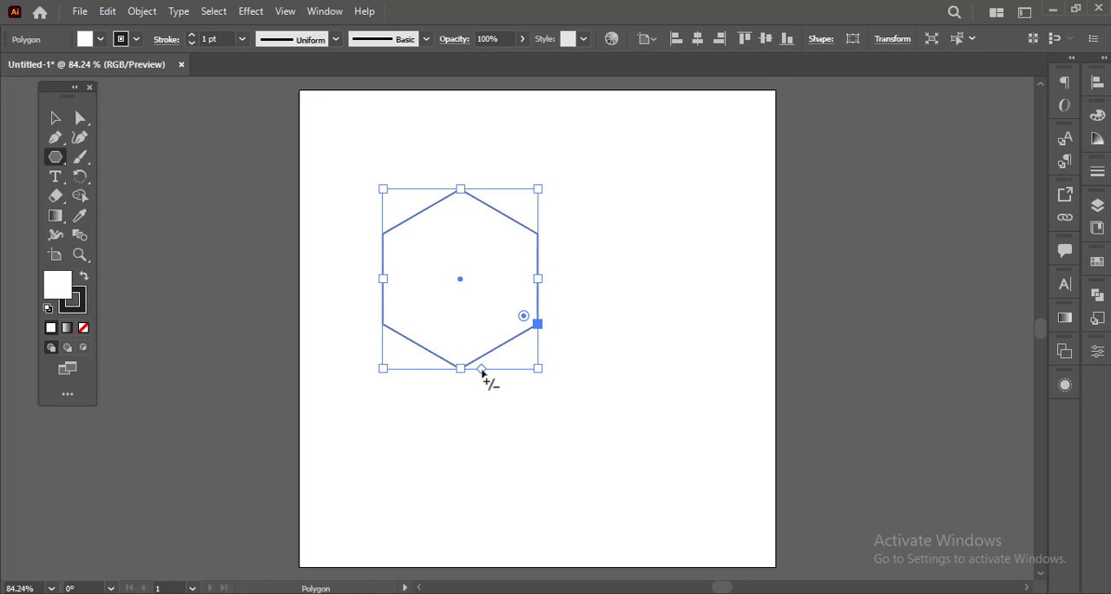
{"action": "left_click_drag", "start_coordinate": [482, 370], "coordinate": [490, 372]}
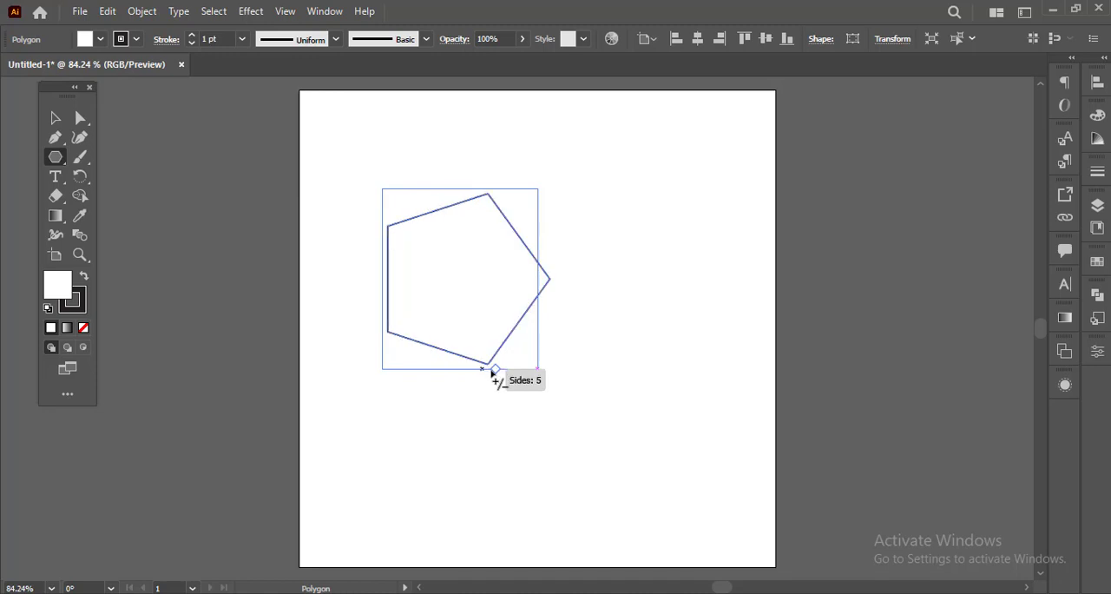
{"action": "left_click_drag", "start_coordinate": [493, 374], "coordinate": [473, 373]}
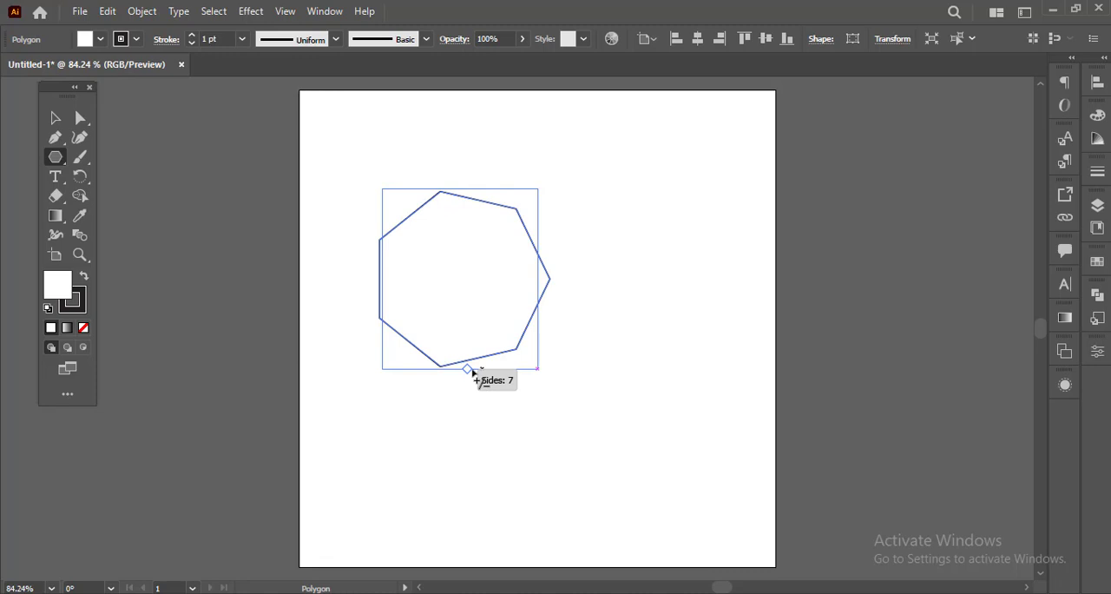
{"action": "mouse_move", "coordinate": [473, 373]}
{"action": "left_mouse_down"}
{"action": "mouse_move", "coordinate": [383, 371]}
{"action": "mouse_move", "coordinate": [527, 371]}
{"action": "mouse_move", "coordinate": [486, 372]}
{"action": "left_mouse_up"}
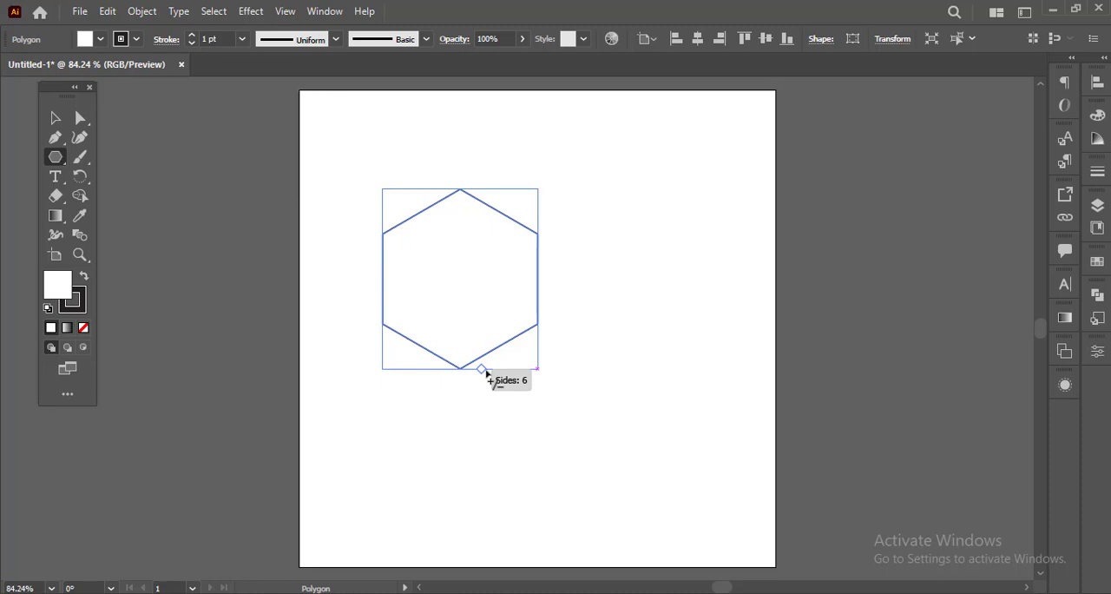
{"action": "left_click_drag", "start_coordinate": [486, 372], "coordinate": [490, 370]}
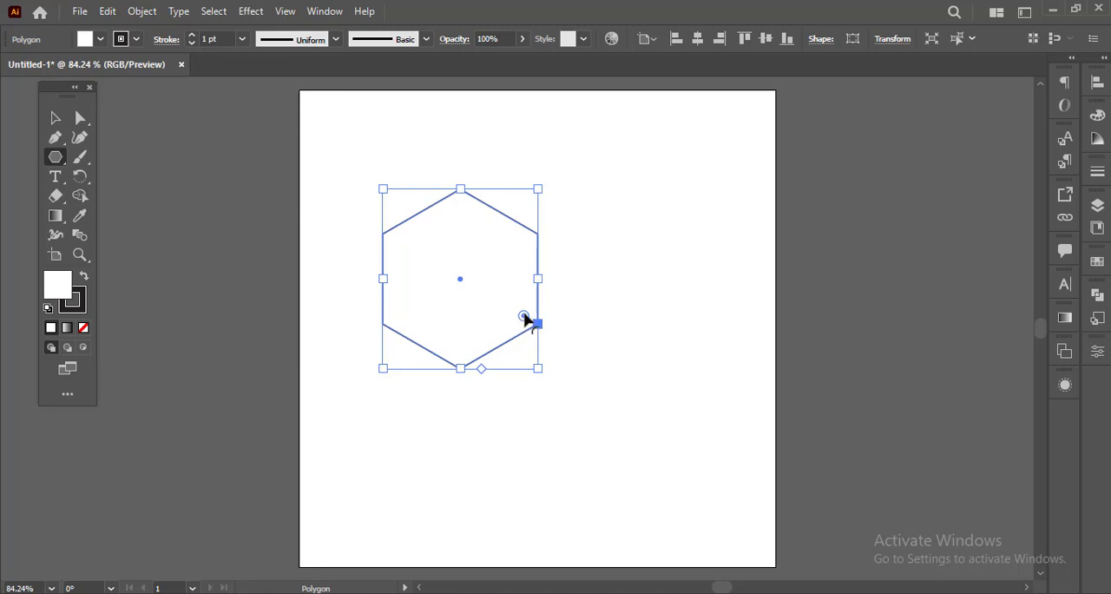
Step: Round only the hexagon's top corner to a radius of about 163 px using the Direct Selection tool, and deselect the shape
{"action": "mouse_move", "coordinate": [524, 316]}
{"action": "left_mouse_down"}
{"action": "mouse_move", "coordinate": [514, 311]}
{"action": "mouse_move", "coordinate": [533, 323]}
{"action": "mouse_move", "coordinate": [511, 307]}
{"action": "mouse_move", "coordinate": [540, 325]}
{"action": "mouse_move", "coordinate": [504, 301]}
{"action": "mouse_move", "coordinate": [529, 322]}
{"action": "left_mouse_up"}
{"action": "key", "text": "ctrl+z"}
{"action": "left_click", "coordinate": [80, 118]}
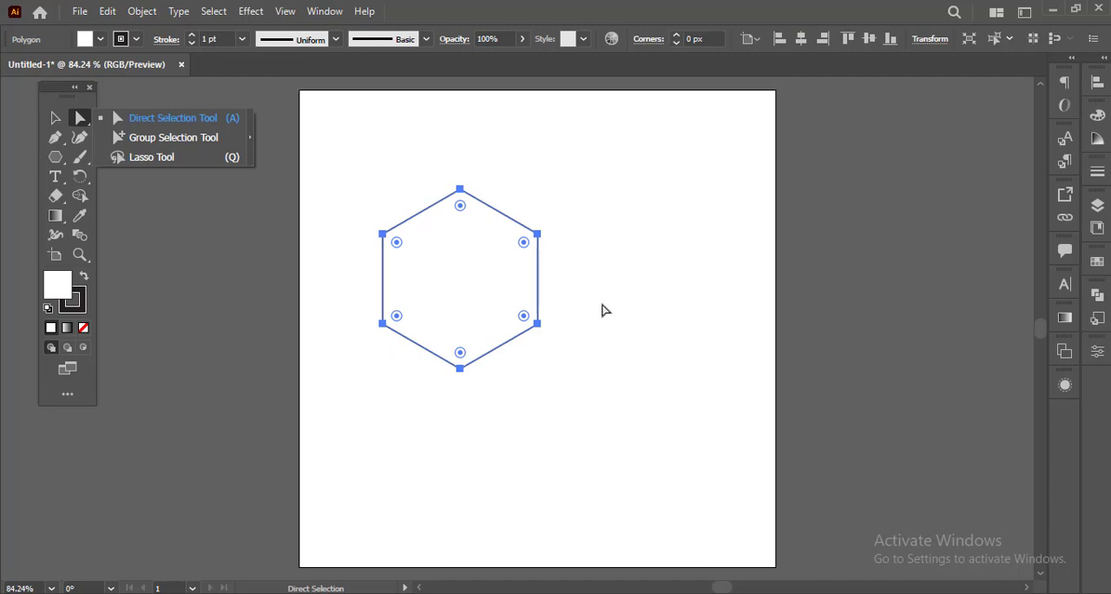
{"action": "left_click", "coordinate": [459, 208]}
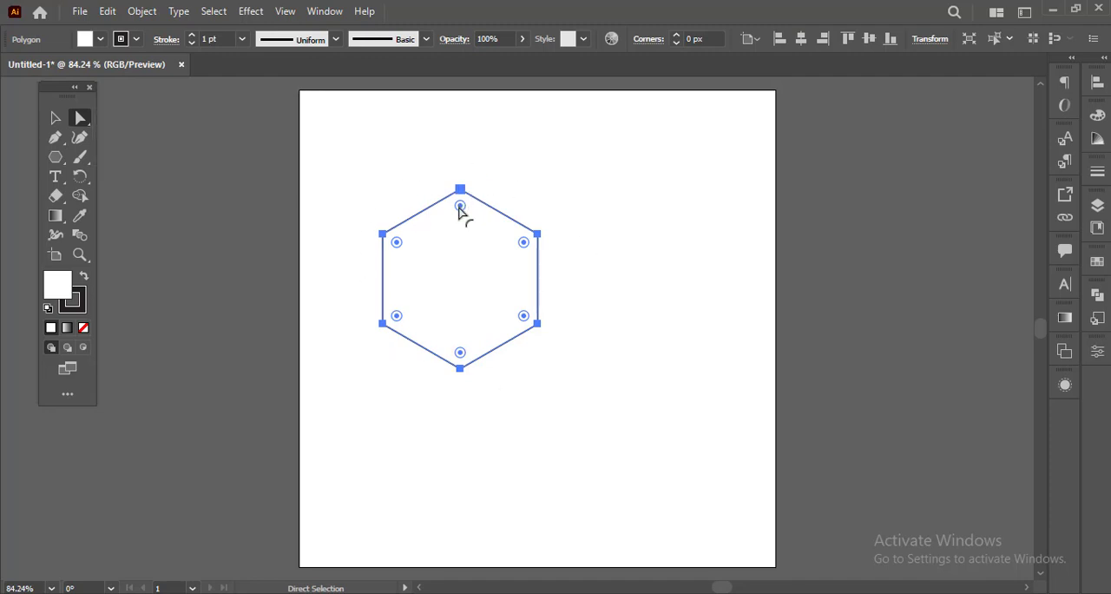
{"action": "left_click_drag", "start_coordinate": [459, 208], "coordinate": [513, 397]}
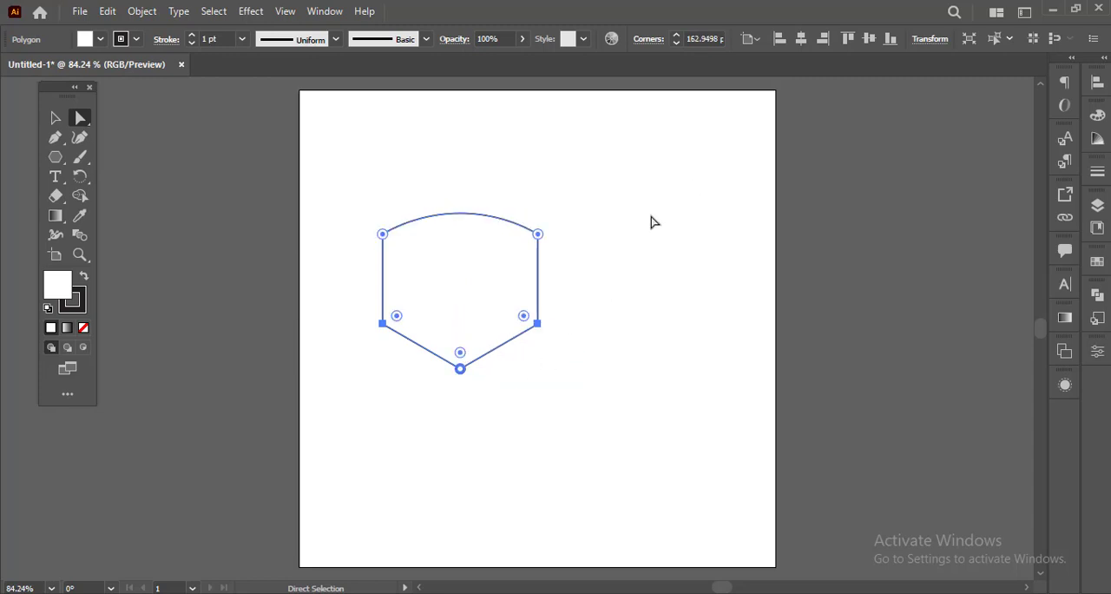
{"action": "left_click", "coordinate": [567, 236]}
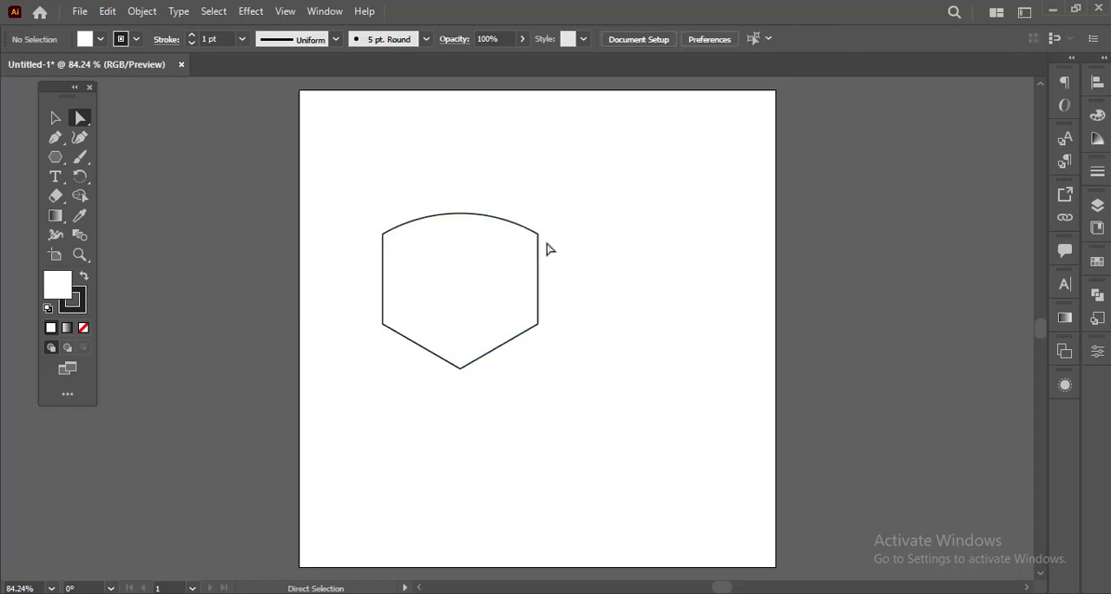
Step: Try bending the hexagon's rounded top outward with its right curve handle and undo the reshaping
{"action": "left_click", "coordinate": [539, 234]}
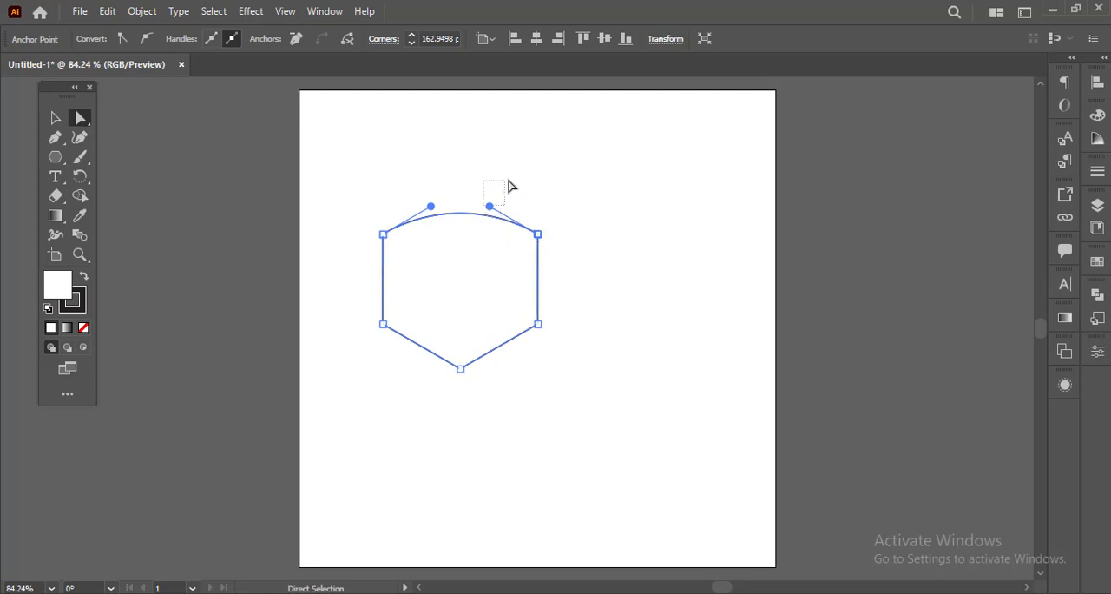
{"action": "left_click", "coordinate": [580, 256]}
{"action": "left_click", "coordinate": [519, 223]}
{"action": "left_click_drag", "start_coordinate": [490, 207], "coordinate": [557, 184]}
{"action": "left_click", "coordinate": [582, 254]}
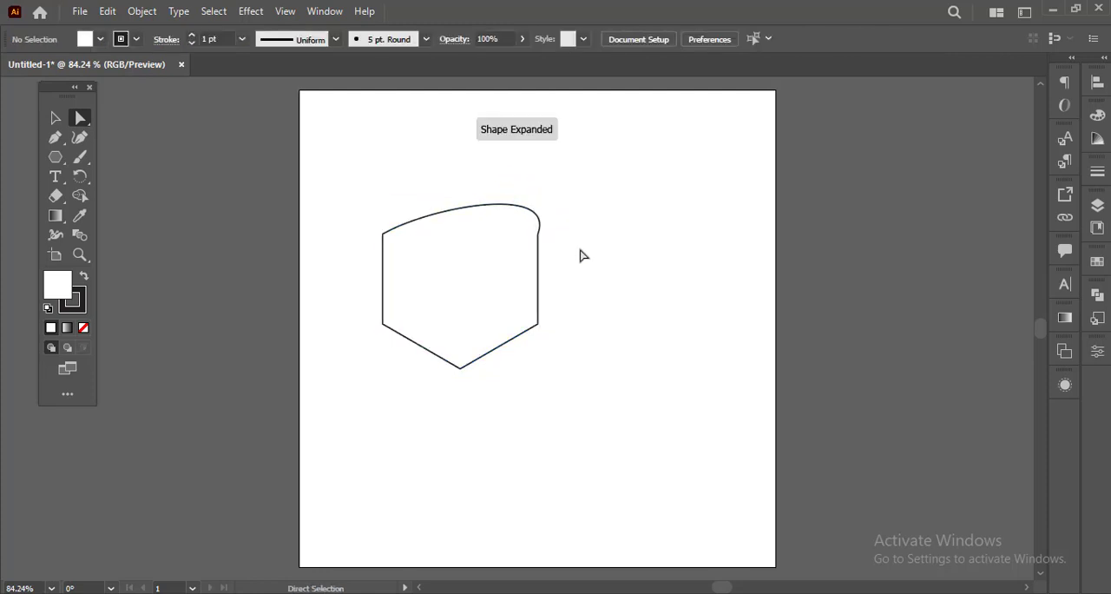
{"action": "key", "text": "ctrl+z"}
{"action": "key", "text": "ctrl+z"}
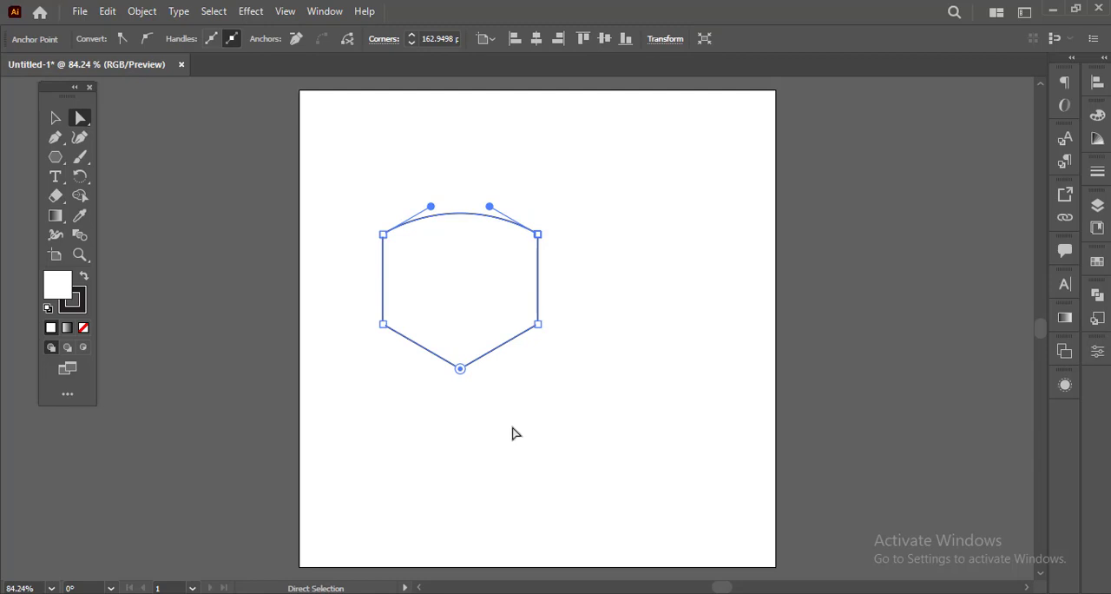
Step: Try deleting the hexagon's rounded top segment, undo the deletion and deselect the shape
{"action": "key", "text": "Delete"}
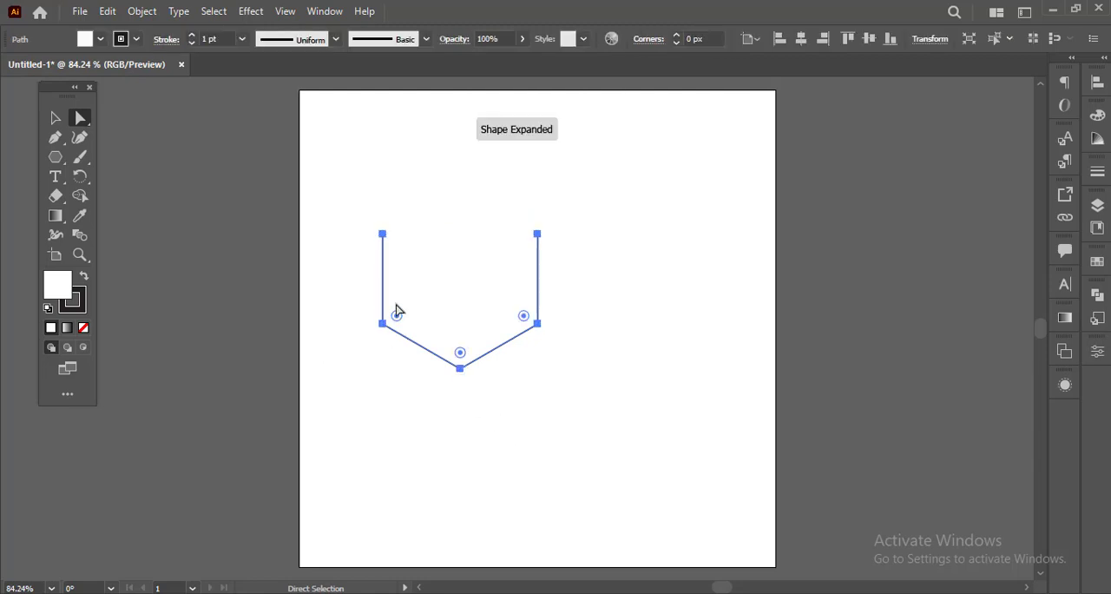
{"action": "key", "text": "v"}
{"action": "key", "text": "a"}
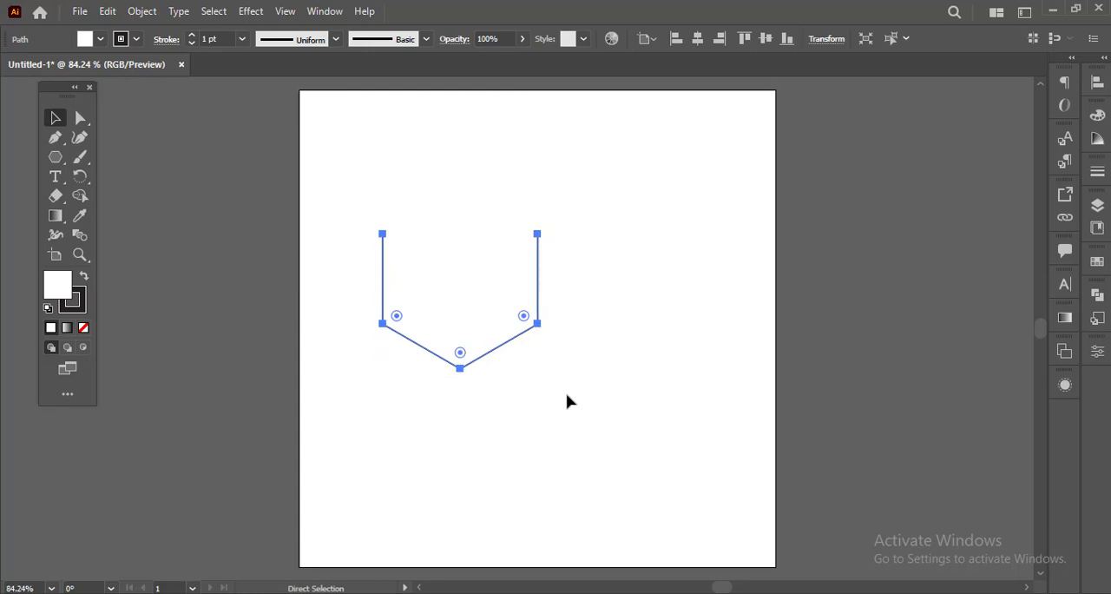
{"action": "key", "text": "ctrl+z"}
{"action": "key", "text": "v"}
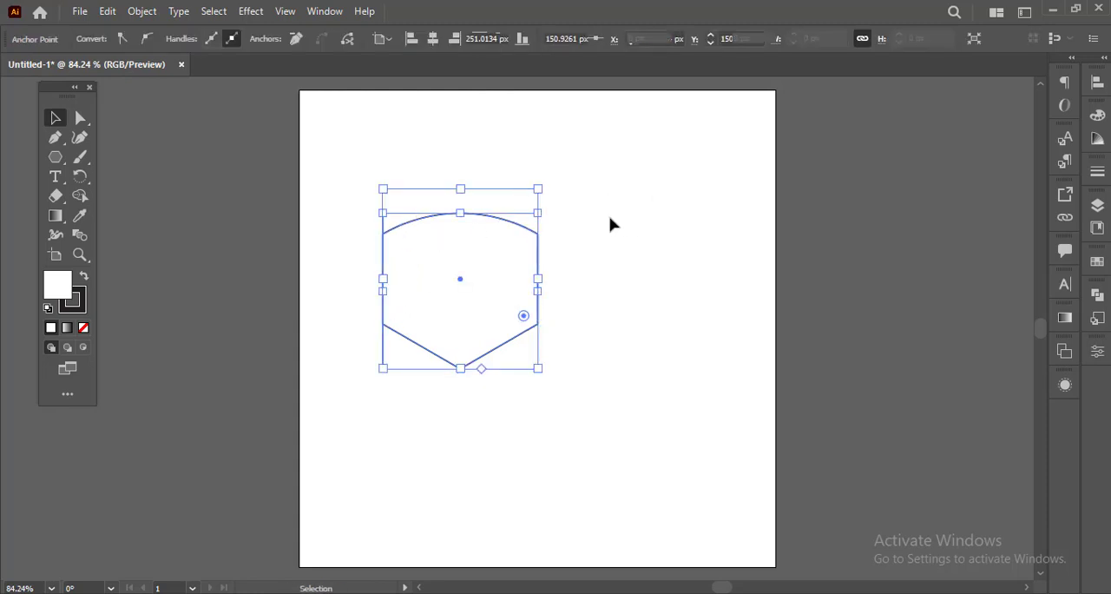
{"action": "left_click", "coordinate": [610, 223]}
{"action": "left_click", "coordinate": [80, 118]}
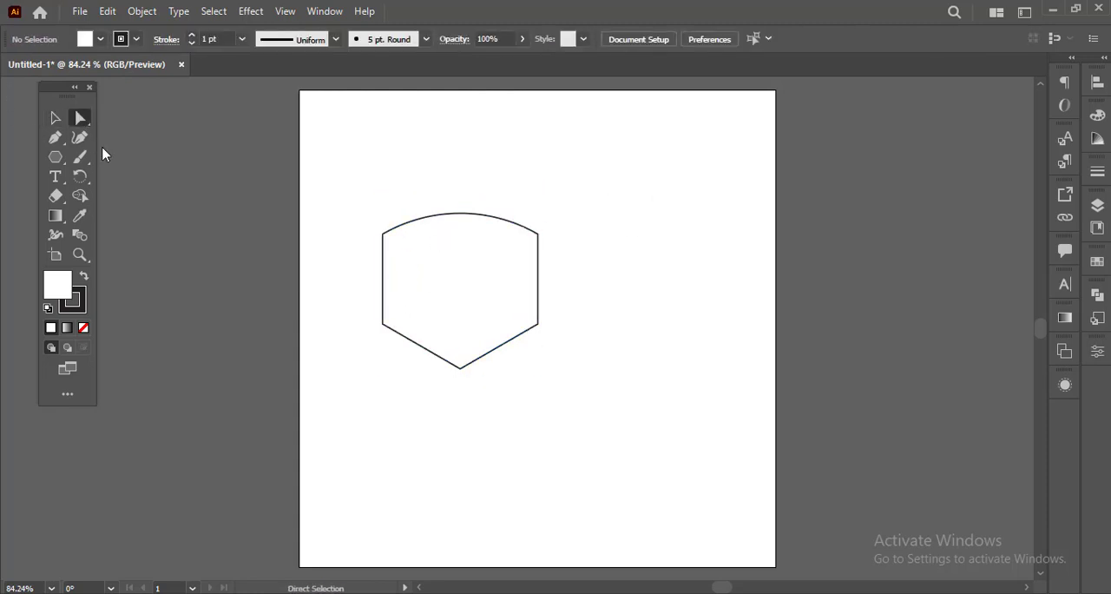
Step: Delete the hexagon's curved top segment with the Direct Selection tool, leaving an open path
{"action": "left_click", "coordinate": [463, 219]}
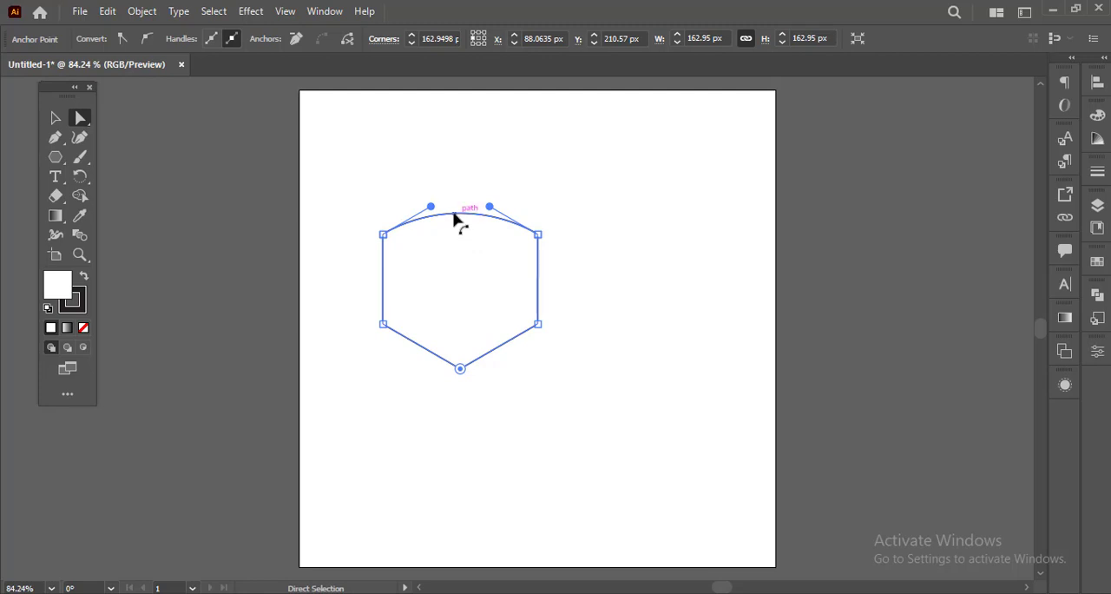
{"action": "key", "text": "Delete"}
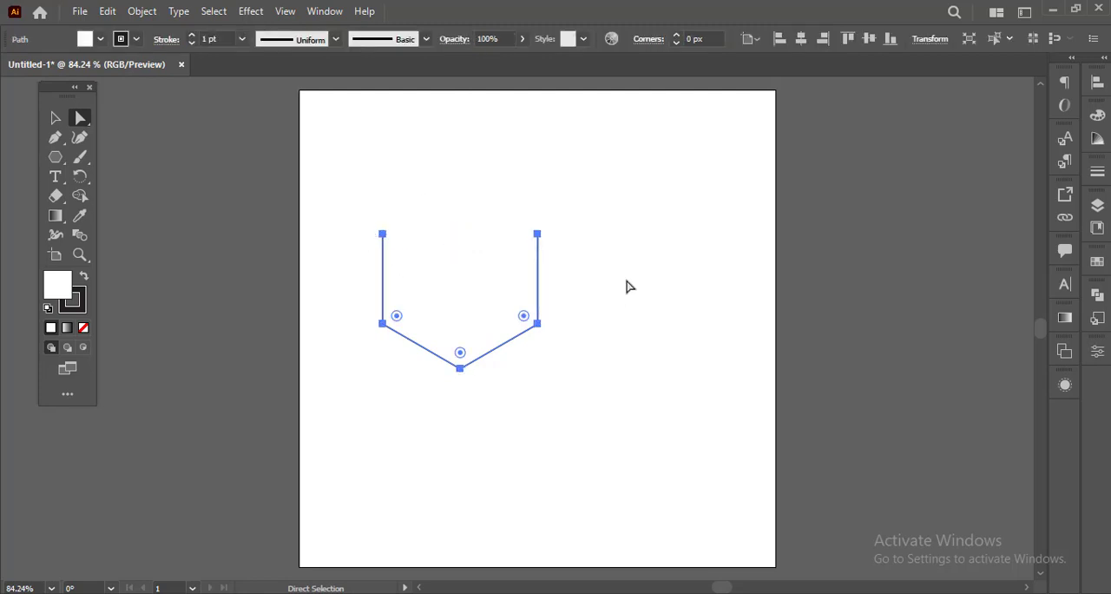
{"action": "left_click", "coordinate": [582, 338]}
{"action": "left_click", "coordinate": [536, 239]}
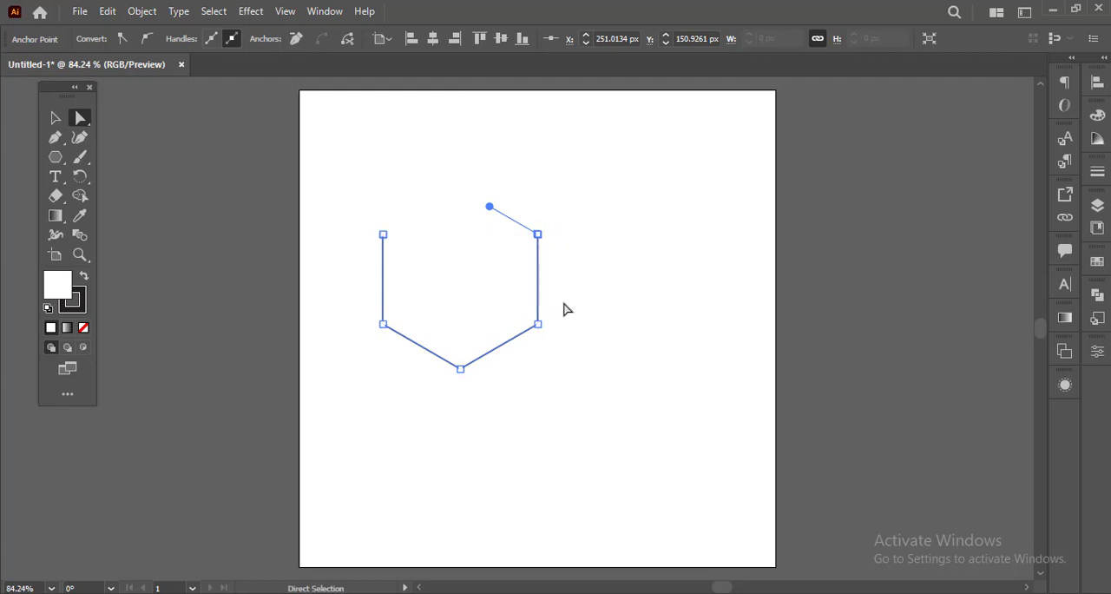
{"action": "key", "text": "Delete"}
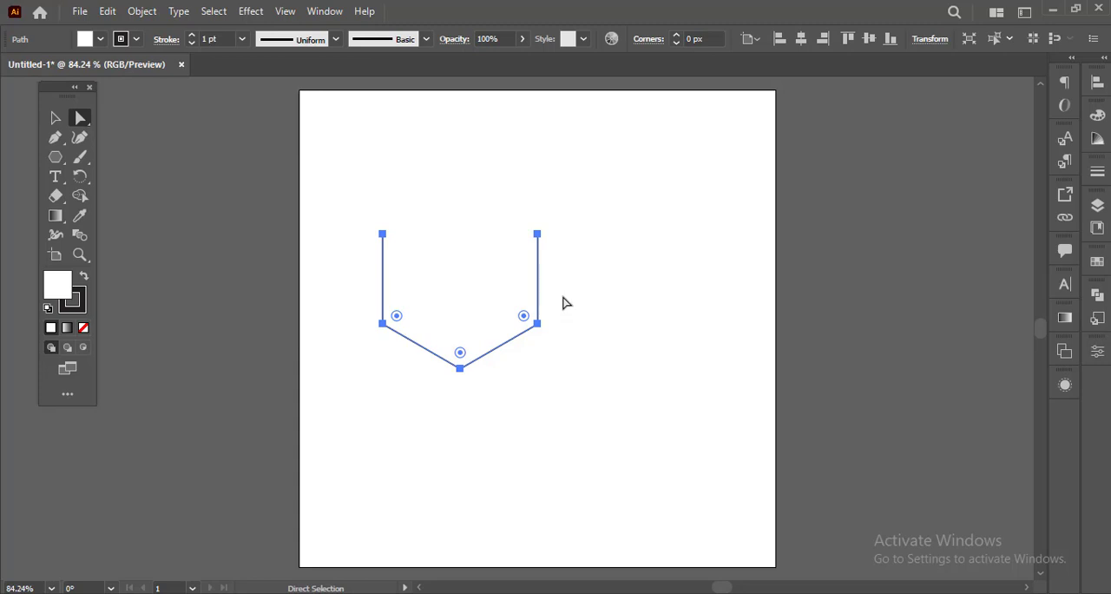
Step: Try joining the two open ends of the path across the top and undo the join
{"action": "left_click", "coordinate": [565, 241]}
{"action": "left_click", "coordinate": [536, 237]}
{"action": "left_click", "coordinate": [538, 235]}
{"action": "key", "text": "ctrl+j"}
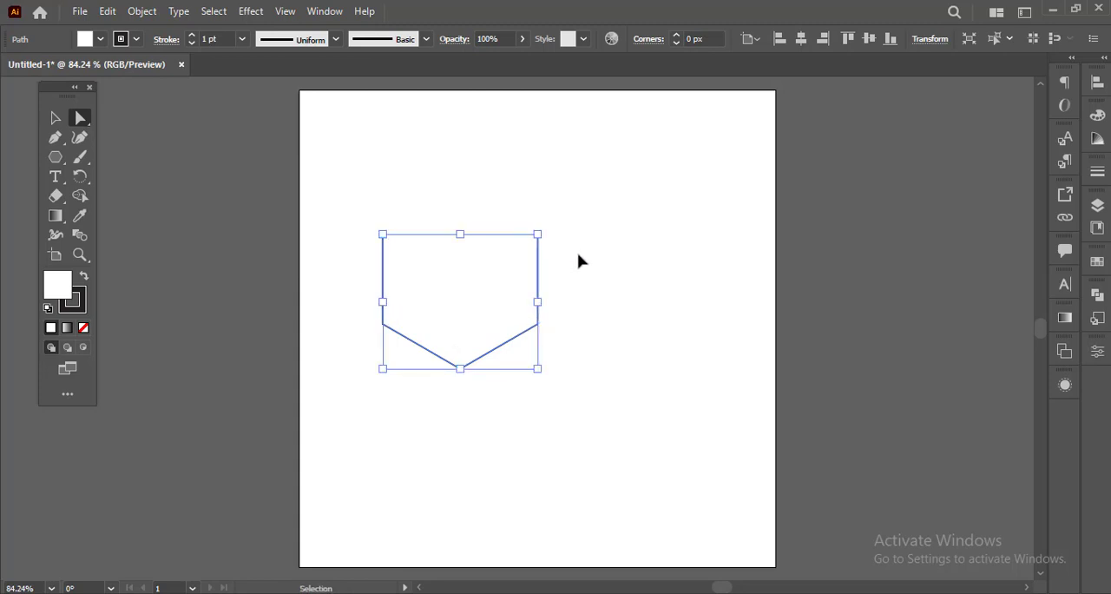
{"action": "key", "text": "ctrl+z"}
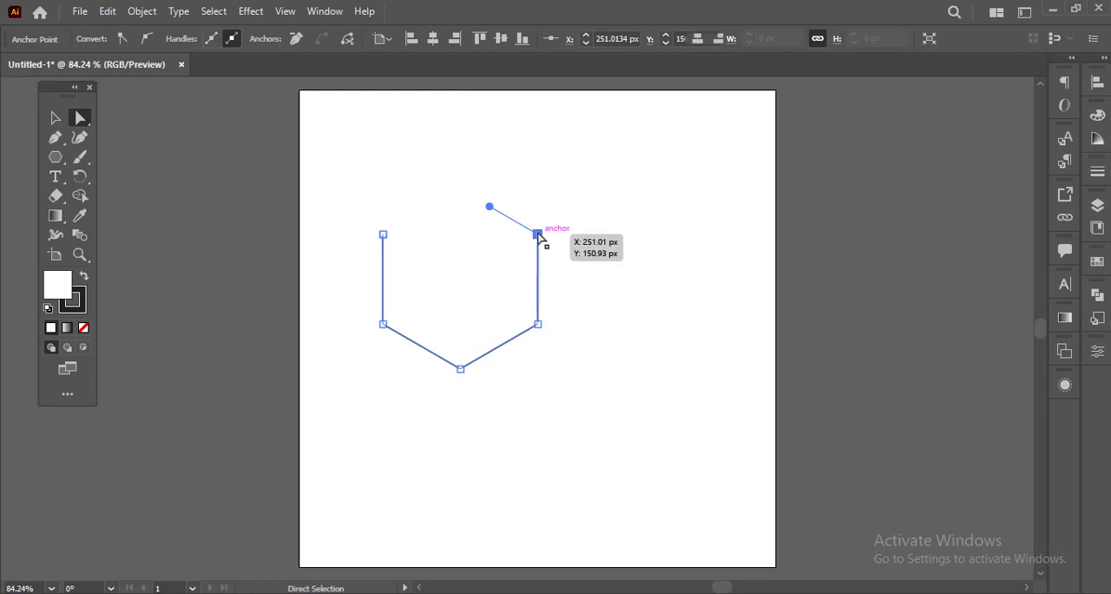
Step: Delete the upper-right end anchor point of the open path
{"action": "key", "text": "ctrl+a"}
{"action": "left_click", "coordinate": [383, 235]}
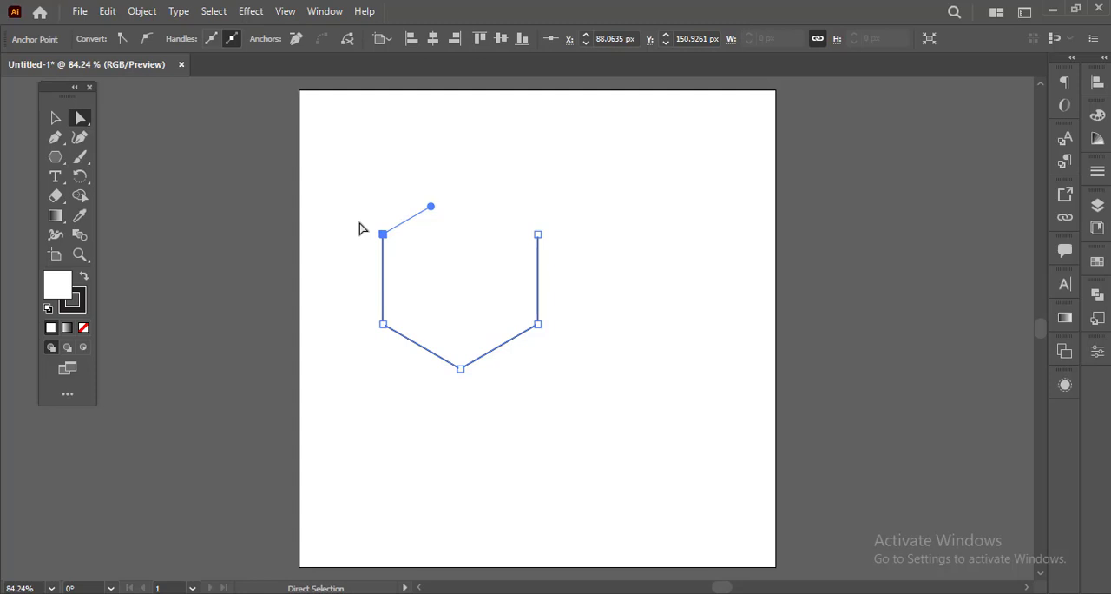
{"action": "left_click", "coordinate": [538, 234]}
{"action": "key", "text": "Delete"}
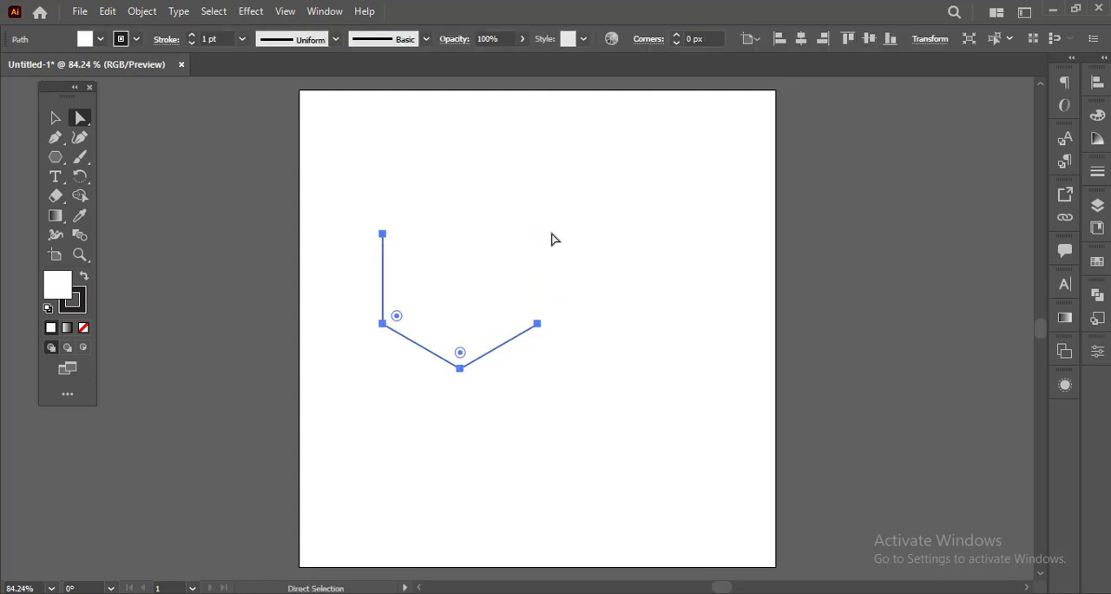
Step: Select the whole remaining open path with the Selection tool and delete it from the artboard
{"action": "left_click", "coordinate": [596, 417]}
{"action": "key", "text": "v"}
{"action": "left_click_drag", "start_coordinate": [328, 198], "coordinate": [613, 422]}
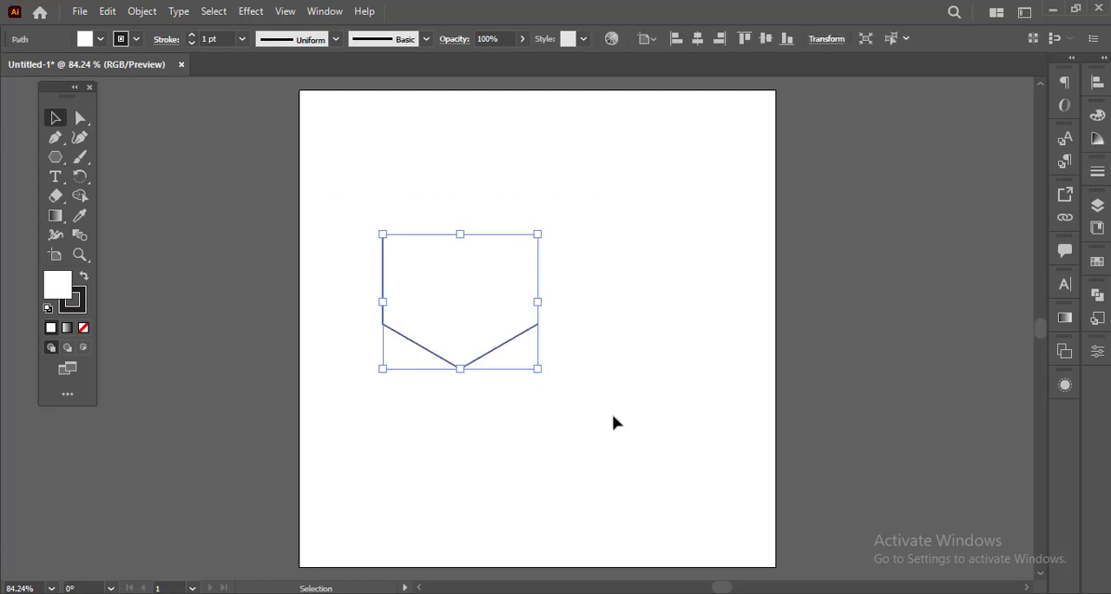
{"action": "key", "text": "Delete"}
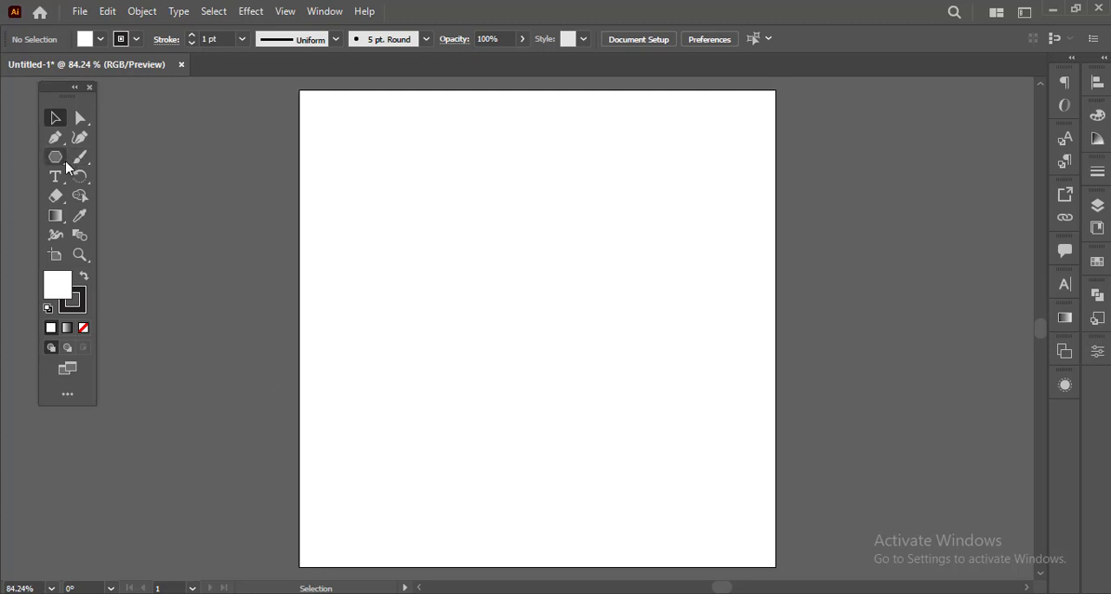
Step: Create a 5-point star with Radius 1 of 55.0801 px and Radius 2 of 21.0387 px, and deselect it
{"action": "left_click_drag", "start_coordinate": [67, 170], "coordinate": [126, 217]}
{"action": "left_click", "coordinate": [526, 333]}
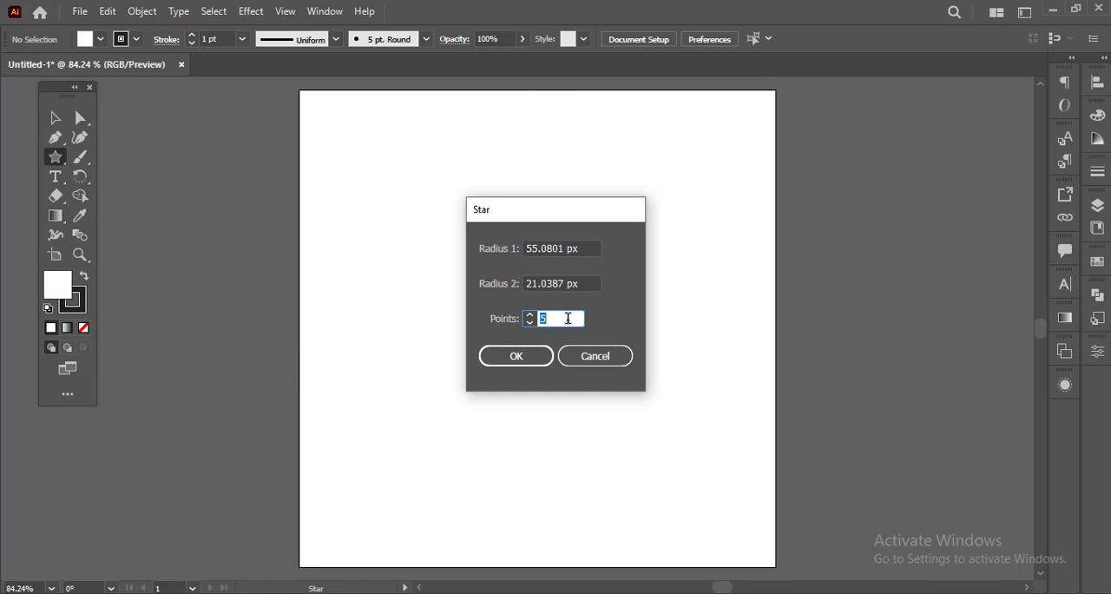
{"action": "left_click", "coordinate": [516, 356]}
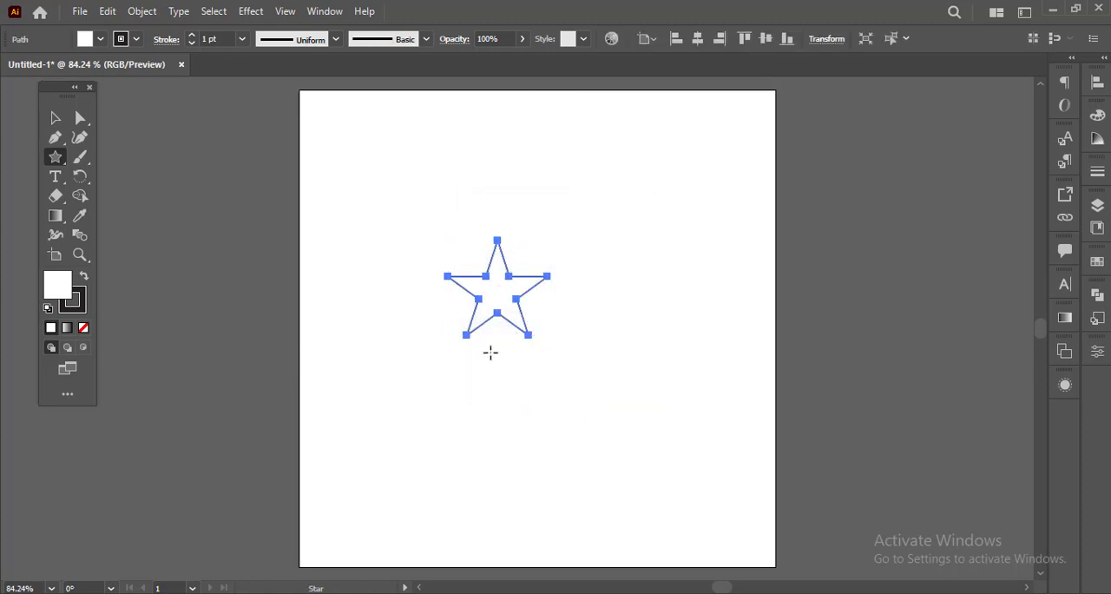
{"action": "key", "text": "v"}
{"action": "scroll", "coordinate": [514, 295], "scroll_direction": "up", "scroll_amount": 2}
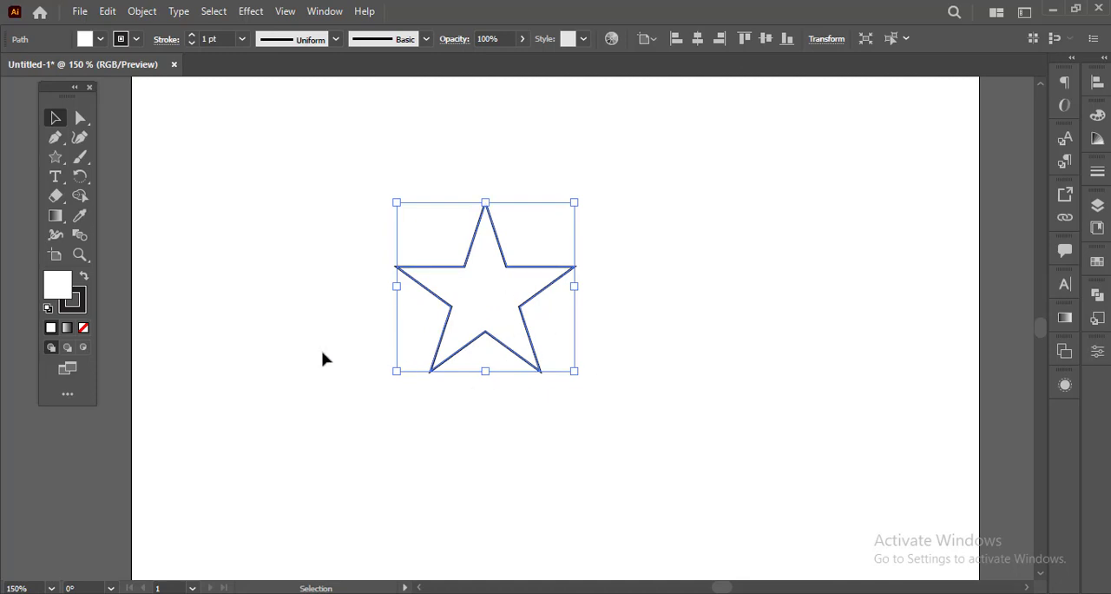
{"action": "left_click", "coordinate": [167, 290]}
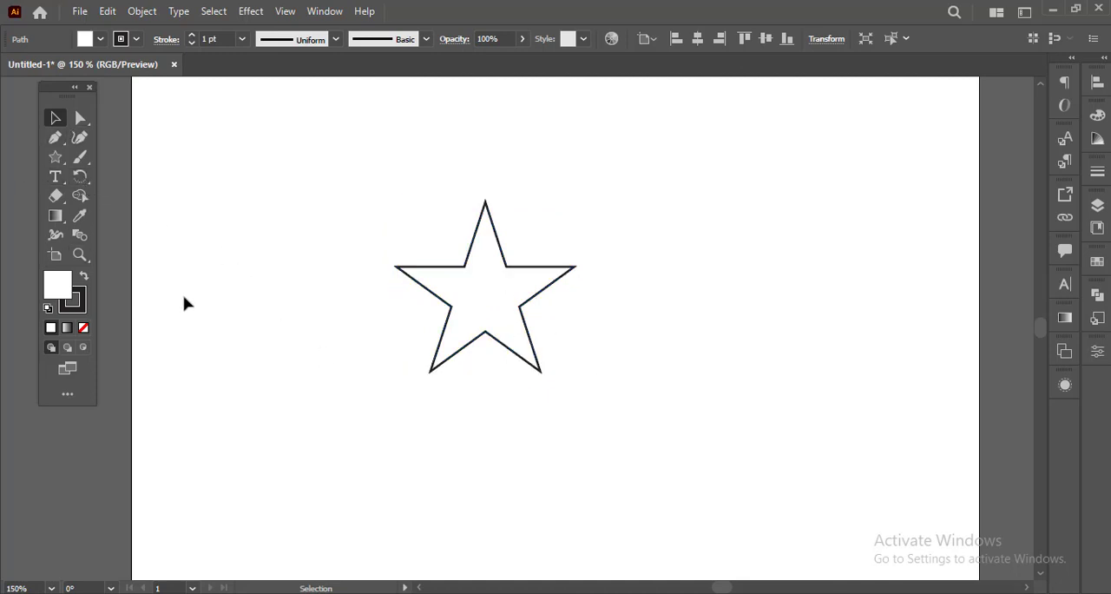
Step: Draw a small circle outward from the star's centre with the Ellipse tool, reaching about its inner corners
{"action": "left_click", "coordinate": [55, 160]}
{"action": "left_click_drag", "start_coordinate": [56, 160], "coordinate": [113, 176]}
{"action": "left_click_drag", "start_coordinate": [484, 290], "coordinate": [518, 320]}
{"action": "key", "text": "v"}
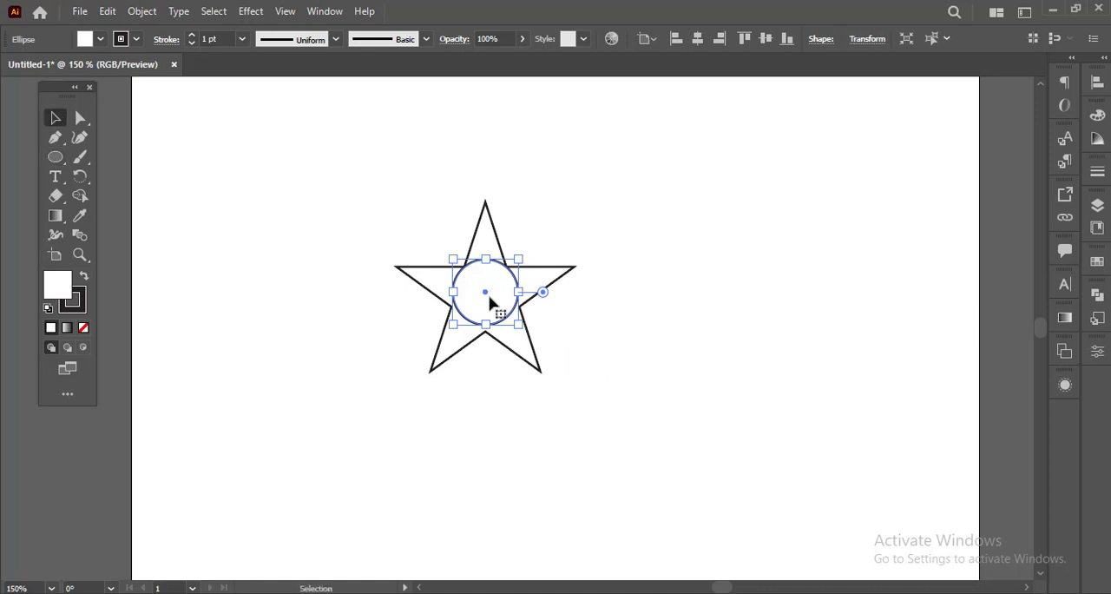
Step: Align the small circle vertically to the star's centre and deselect both shapes
{"action": "left_click", "coordinate": [532, 297]}
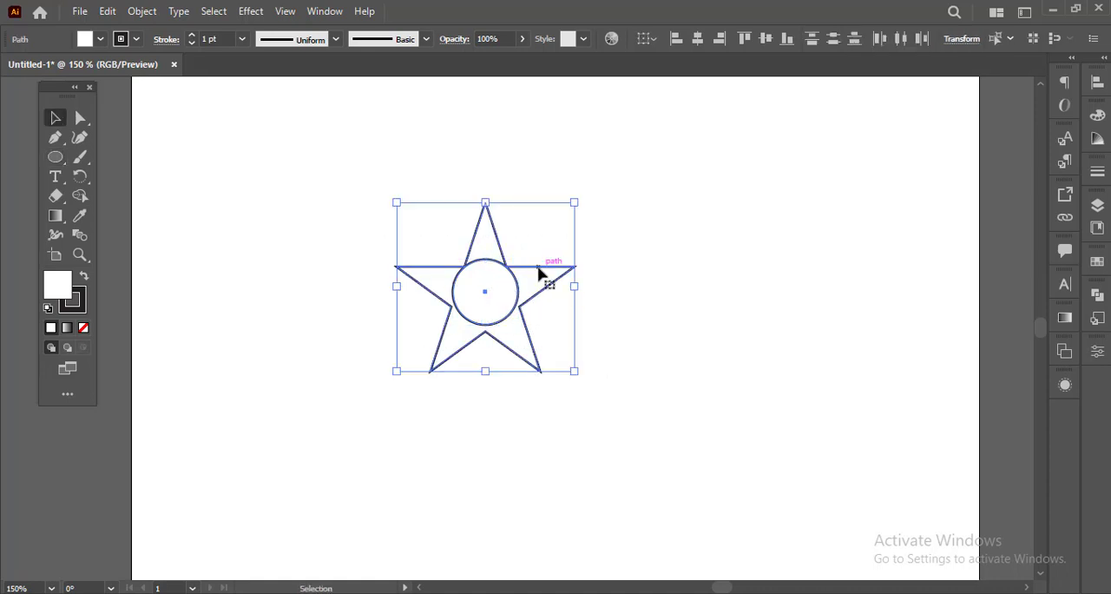
{"action": "left_click", "coordinate": [767, 39]}
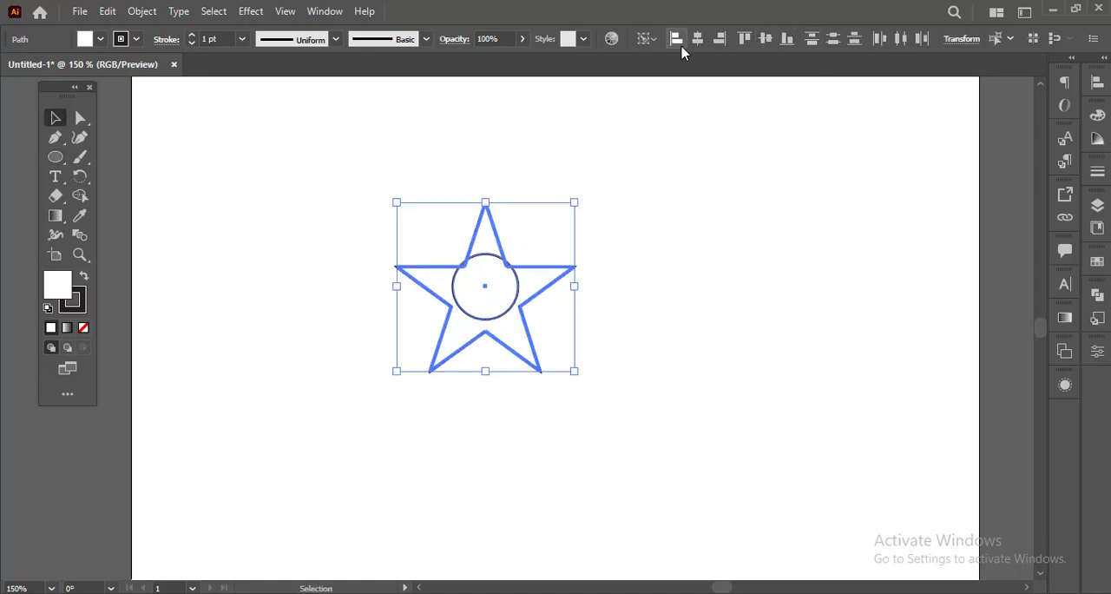
{"action": "left_click", "coordinate": [680, 334]}
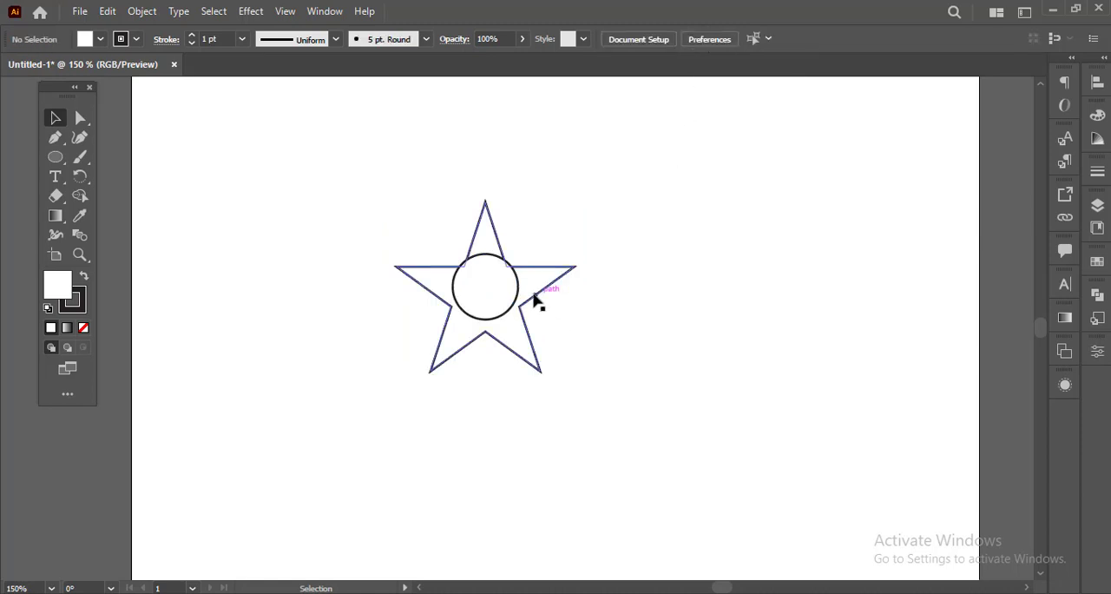
Step: Reposition and fit the small circle inside the star so its edge meets the star's inner corners
{"action": "left_click_drag", "start_coordinate": [509, 316], "coordinate": [523, 349]}
{"action": "scroll", "coordinate": [516, 317], "scroll_direction": "up", "scroll_amount": 2}
{"action": "scroll", "coordinate": [595, 343], "scroll_direction": "down", "scroll_amount": 1}
{"action": "key", "text": "a"}
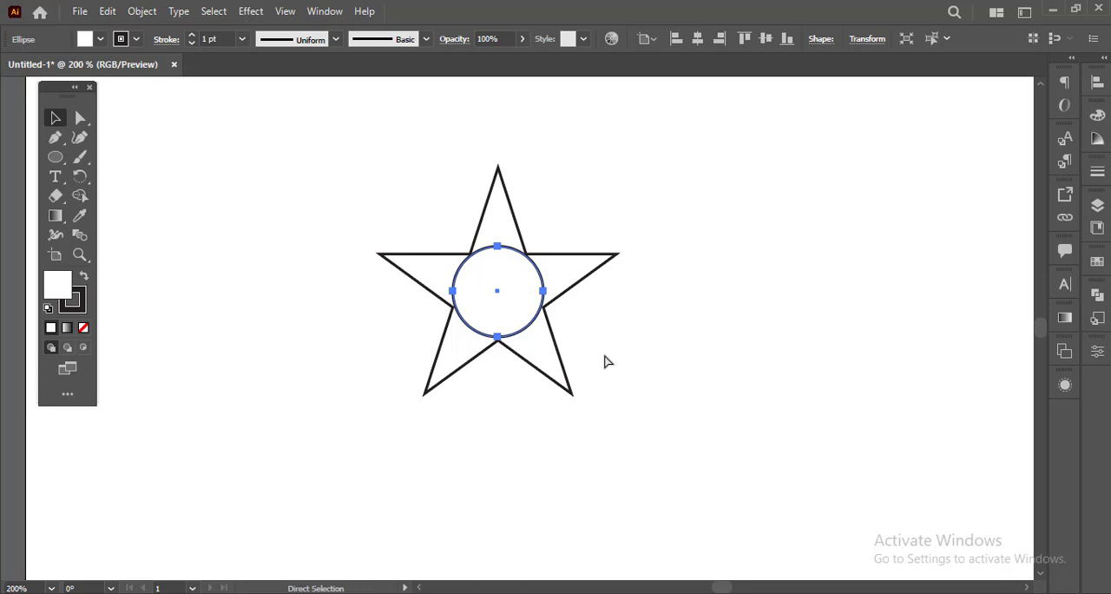
{"action": "key", "text": "v"}
{"action": "left_click", "coordinate": [569, 372], "text": "shift"}
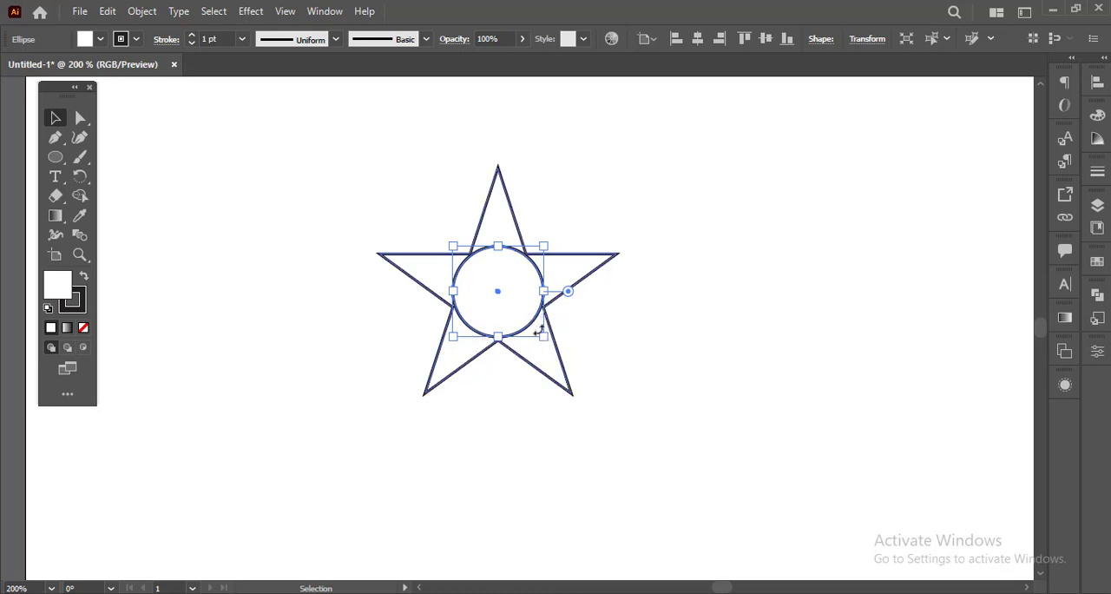
Step: Make an enlarged concentric copy of the inner circle that surrounds the whole star
{"action": "left_click_drag", "start_coordinate": [544, 337], "coordinate": [660, 421]}
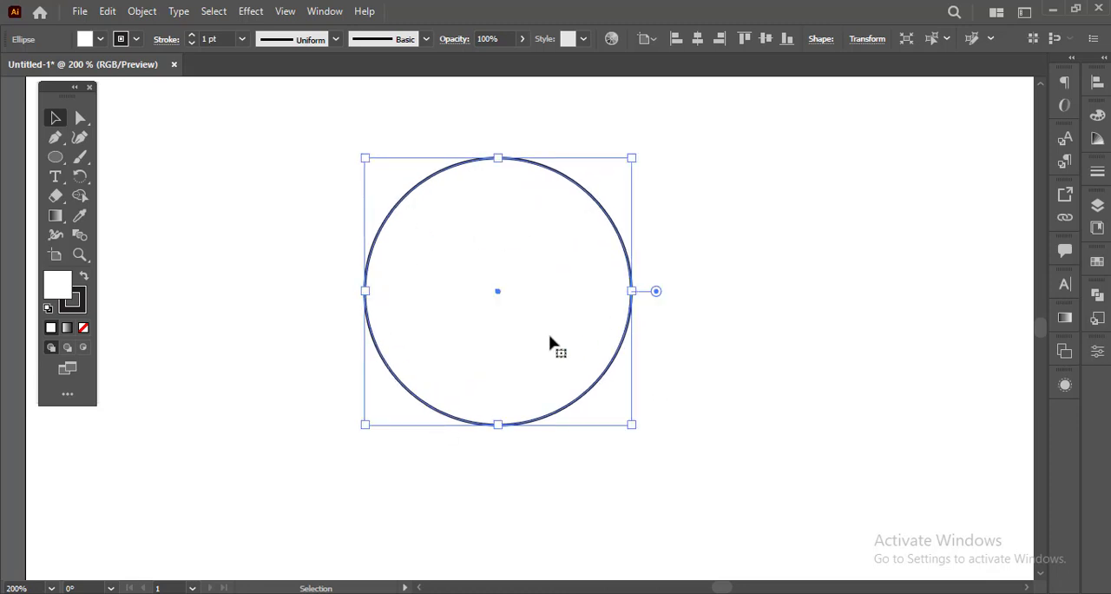
{"action": "scroll", "coordinate": [548, 344], "scroll_direction": "down", "scroll_amount": 1}
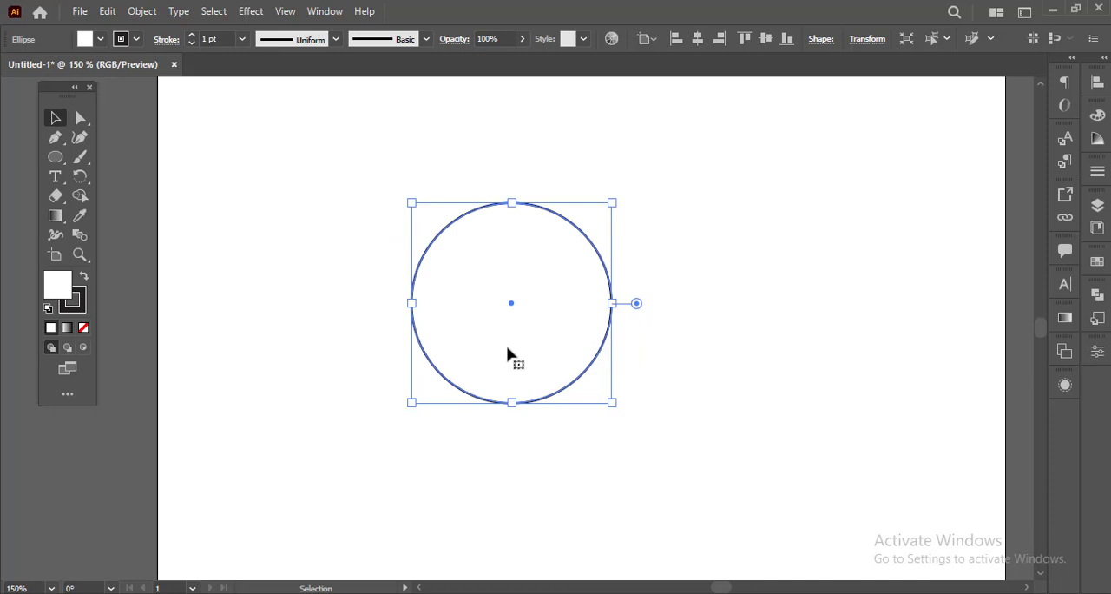
{"action": "scroll", "coordinate": [457, 390], "scroll_direction": "down", "scroll_amount": 2}
Step: Move the large circle off the artboard to uncover the star and undo the move
{"action": "left_click_drag", "start_coordinate": [457, 390], "coordinate": [219, 378]}
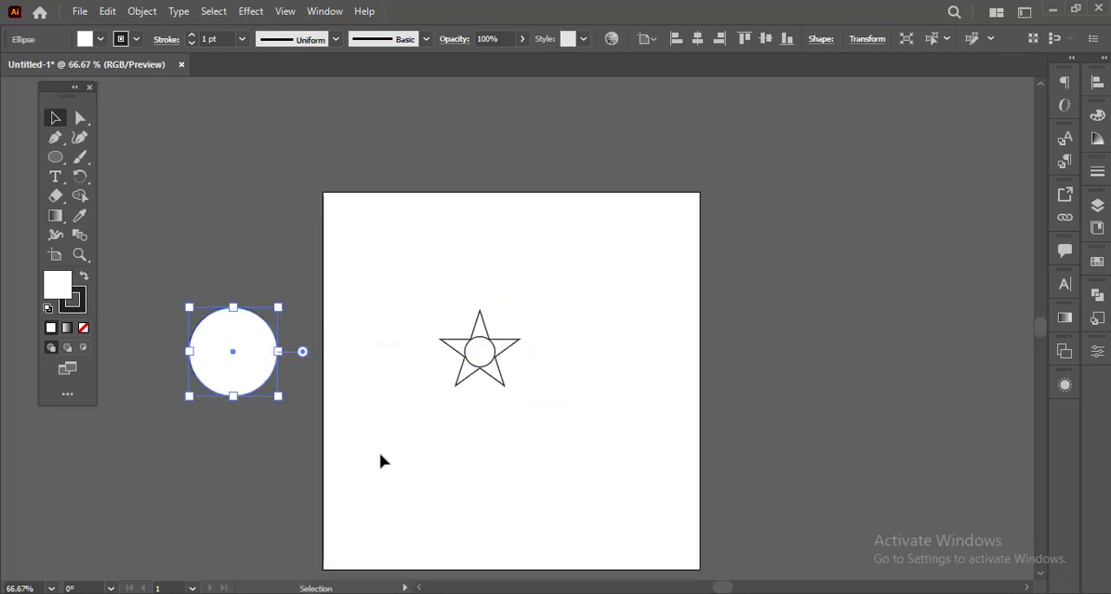
{"action": "key", "text": "a"}
{"action": "key", "text": "ctrl+z"}
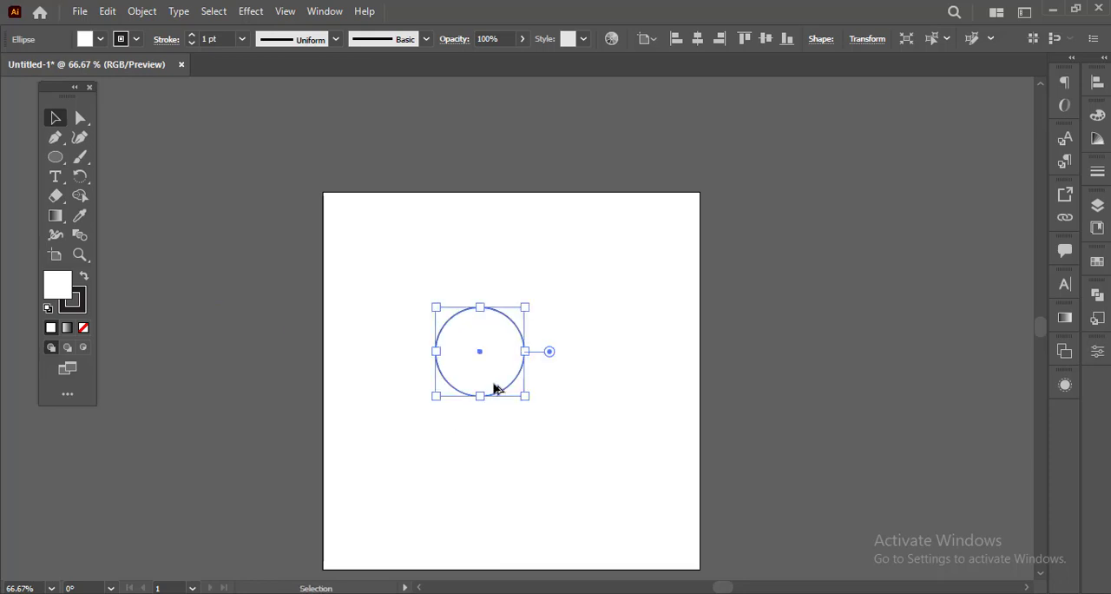
Step: Remove the large circle's fill and shrink it about its centre until it meets the star's outer tips
{"action": "scroll", "coordinate": [491, 397], "scroll_direction": "up", "scroll_amount": 2}
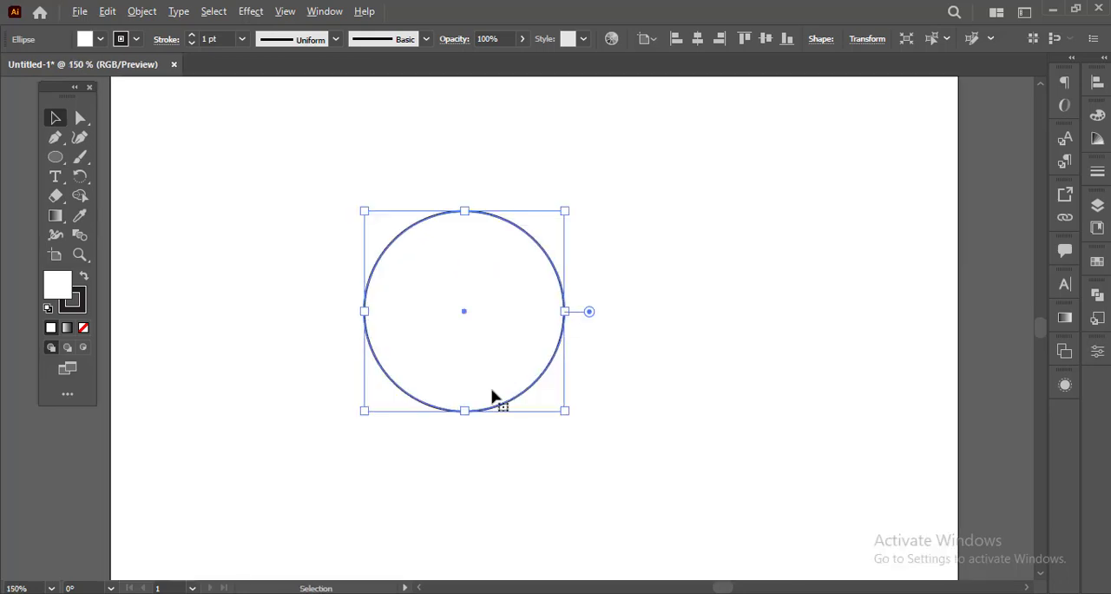
{"action": "left_click", "coordinate": [84, 328]}
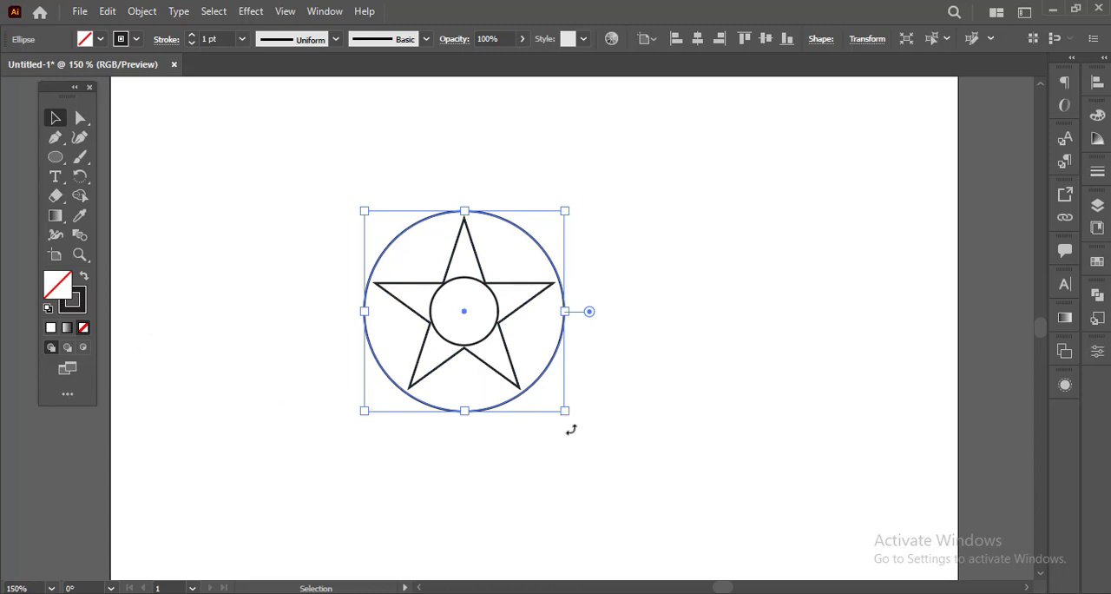
{"action": "left_click_drag", "start_coordinate": [563, 412], "coordinate": [565, 401]}
{"action": "left_click", "coordinate": [612, 387]}
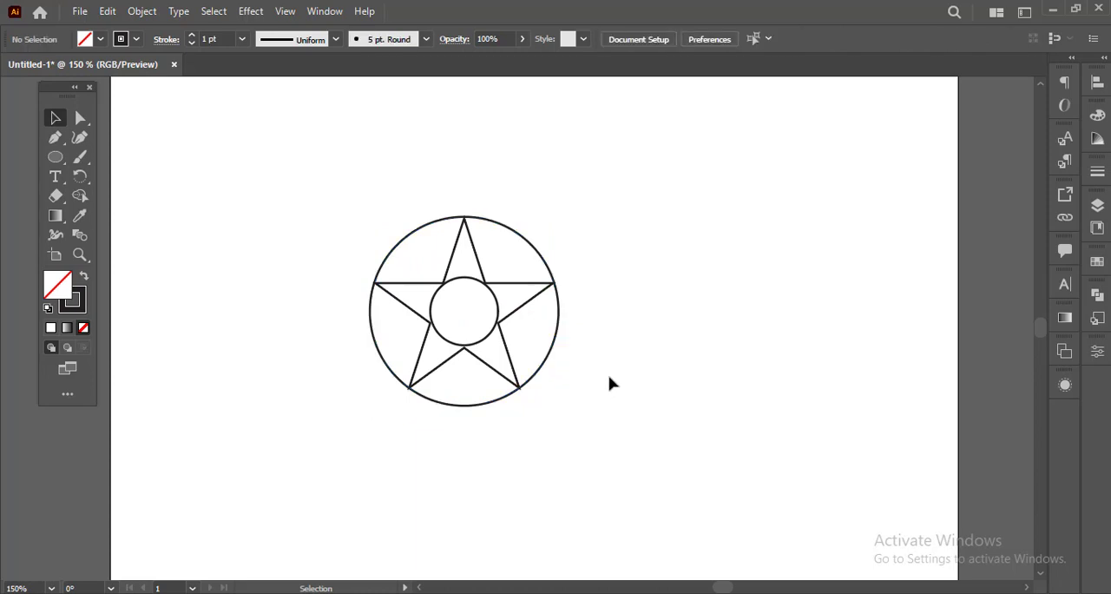
{"action": "left_click", "coordinate": [552, 352]}
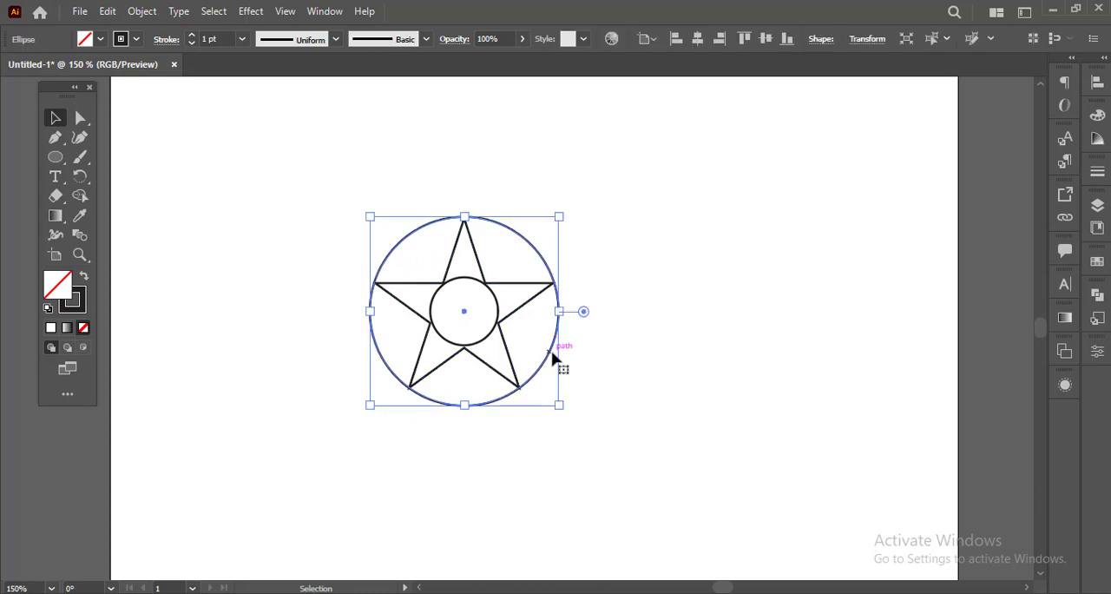
Step: Create a six-point star with Radius 1 of 60 px and Radius 2 of 20 px beside the circled star
{"action": "left_click", "coordinate": [492, 338]}
{"action": "scroll", "coordinate": [591, 365], "scroll_direction": "right", "scroll_amount": 3}
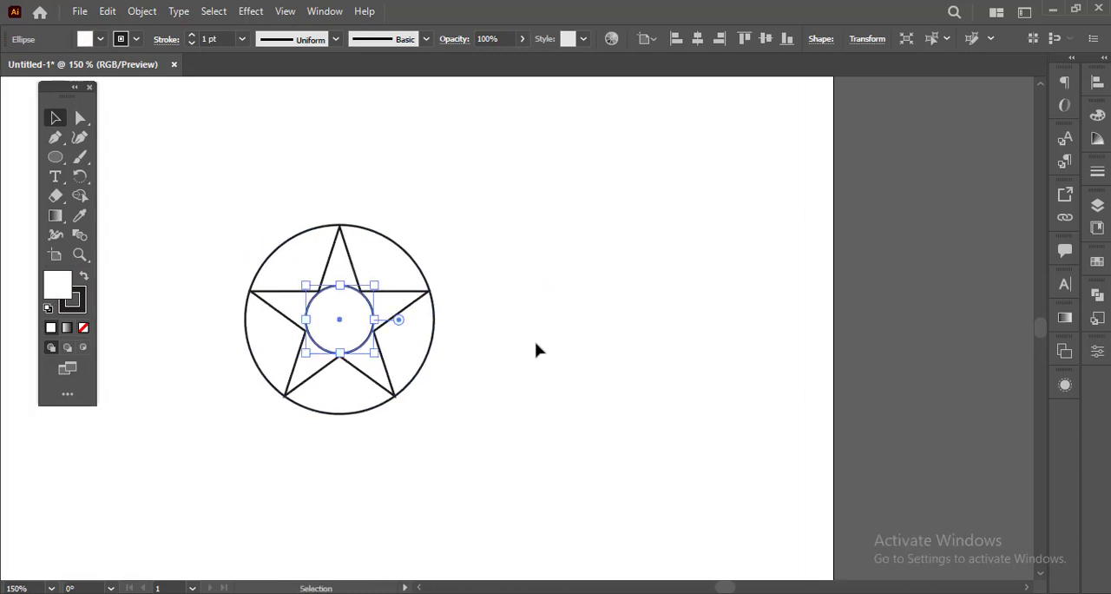
{"action": "left_click", "coordinate": [536, 350]}
{"action": "left_click_drag", "start_coordinate": [54, 157], "coordinate": [123, 216]}
{"action": "left_click", "coordinate": [597, 227]}
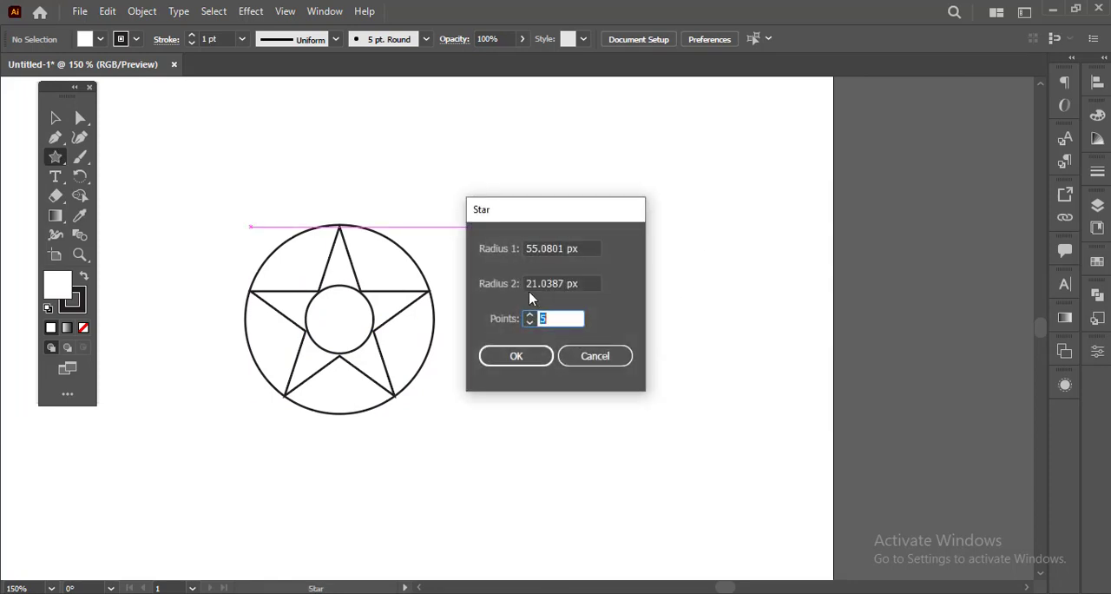
{"action": "left_click_drag", "start_coordinate": [571, 211], "coordinate": [625, 215]}
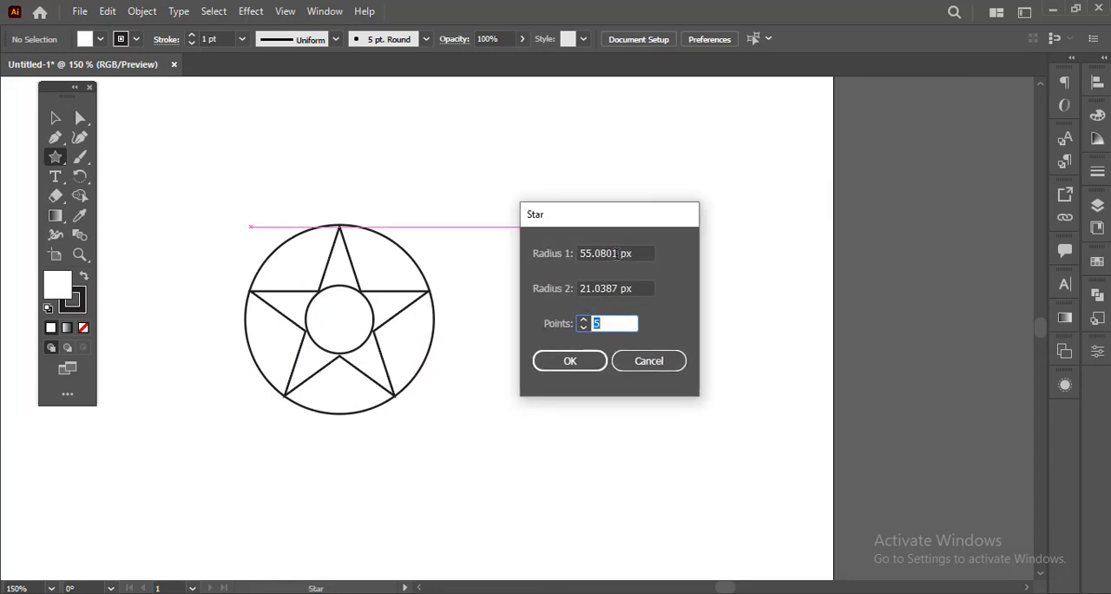
{"action": "left_click_drag", "start_coordinate": [617, 252], "coordinate": [582, 253]}
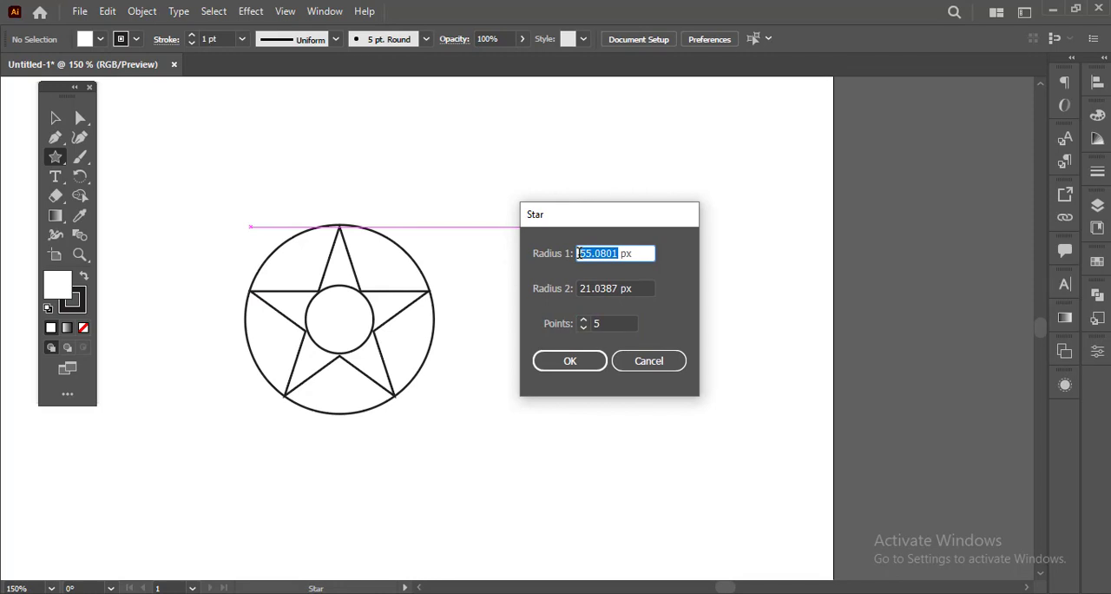
{"action": "type", "text": "60"}
{"action": "left_click_drag", "start_coordinate": [618, 281], "coordinate": [573, 295]}
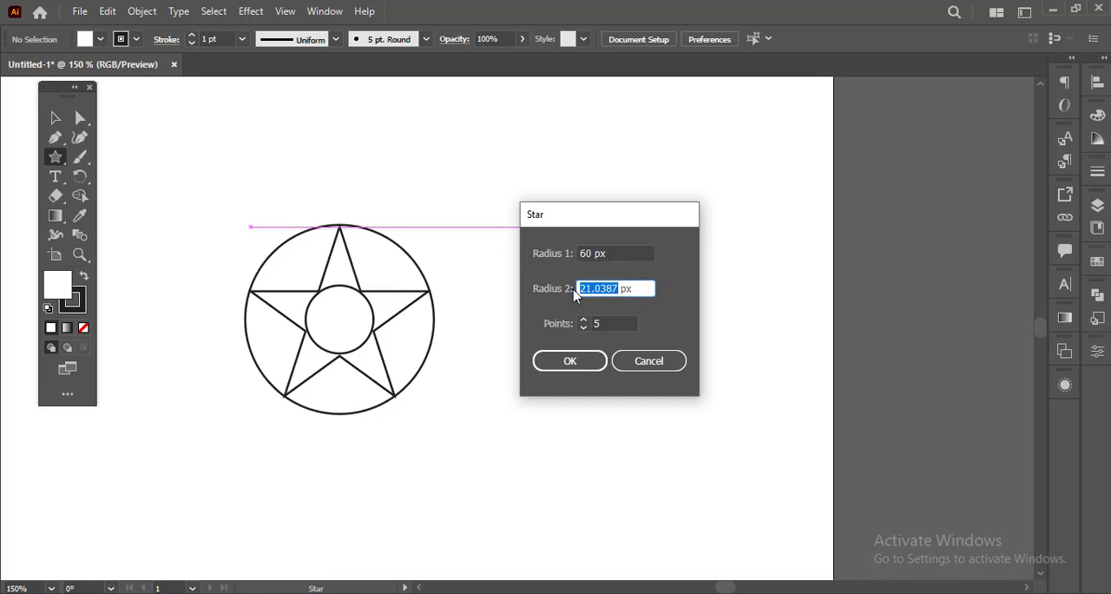
{"action": "type", "text": "20"}
{"action": "key", "text": "Tab"}
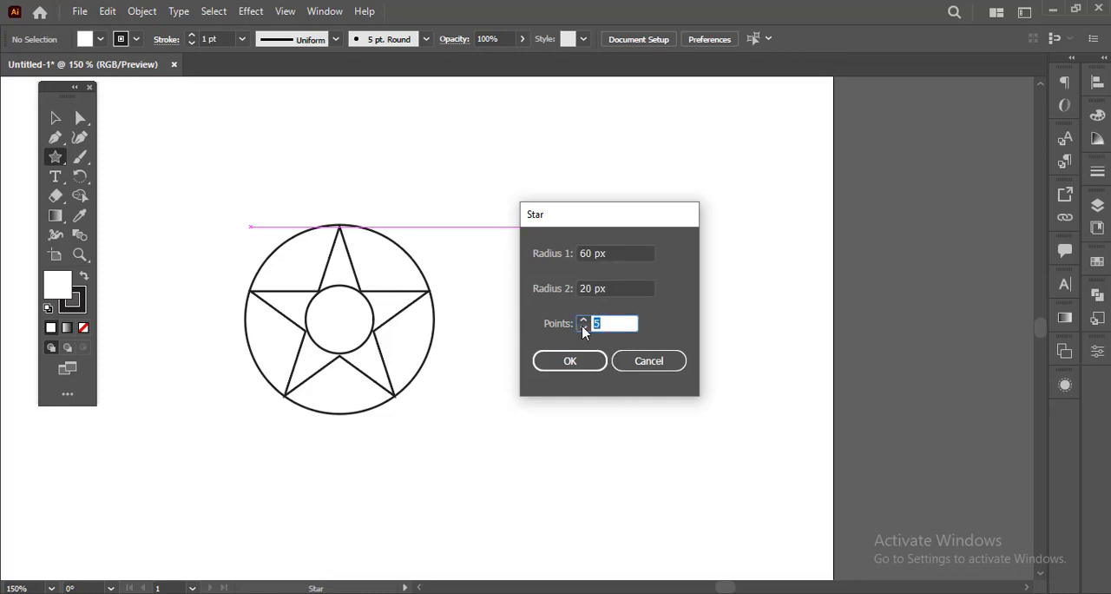
{"action": "type", "text": "6"}
{"action": "left_click", "coordinate": [568, 360]}
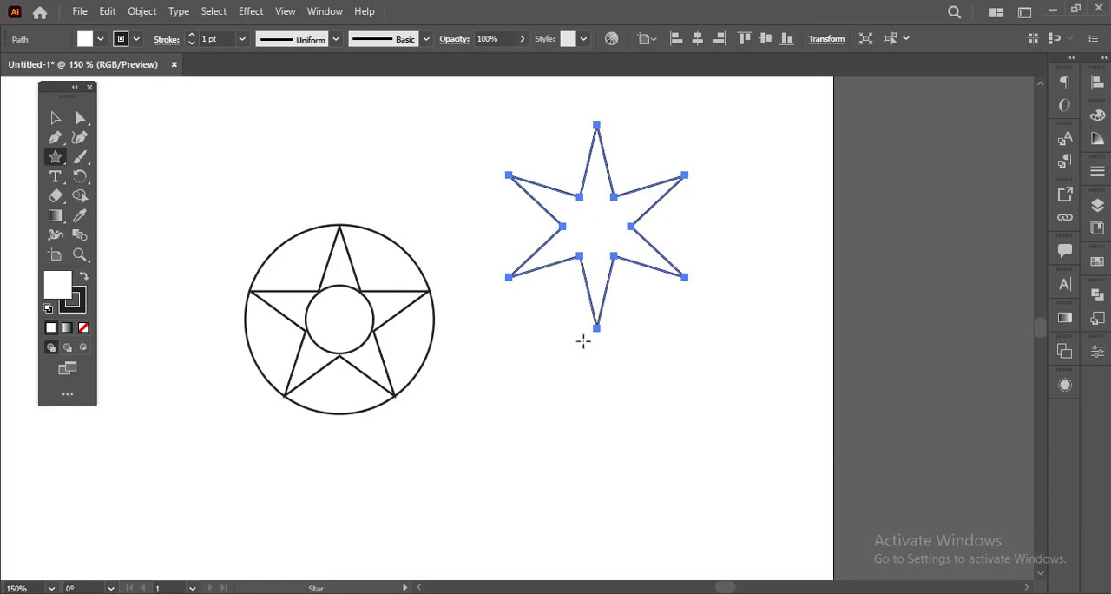
Step: Delete both stars and the two circles from the artboard
{"action": "scroll", "coordinate": [583, 342], "scroll_direction": "down", "scroll_amount": 1}
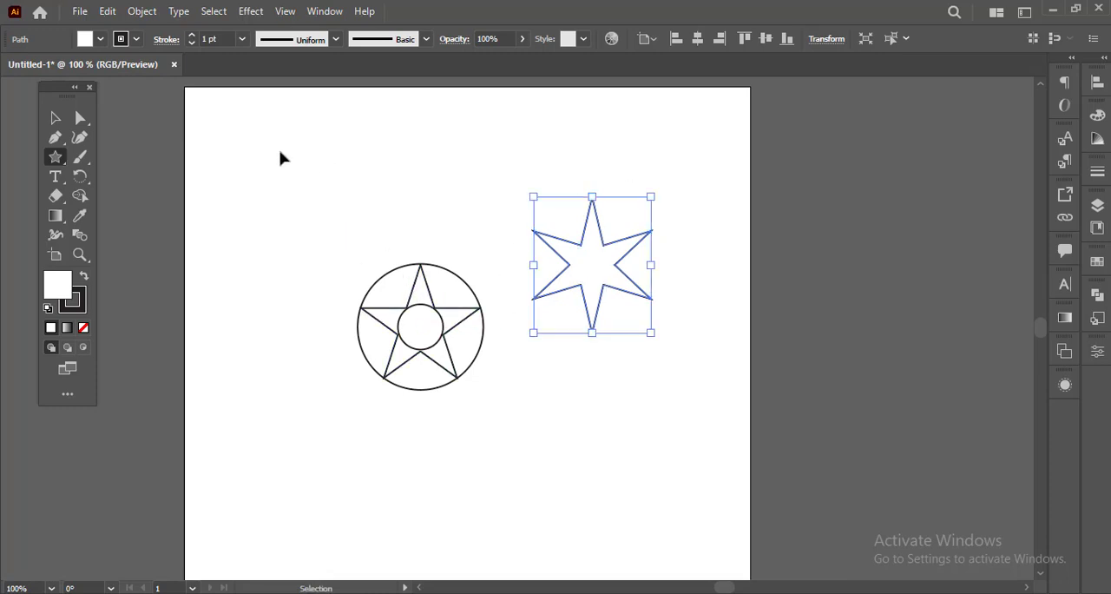
{"action": "left_click_drag", "start_coordinate": [282, 153], "coordinate": [651, 386]}
{"action": "key", "text": "Delete"}
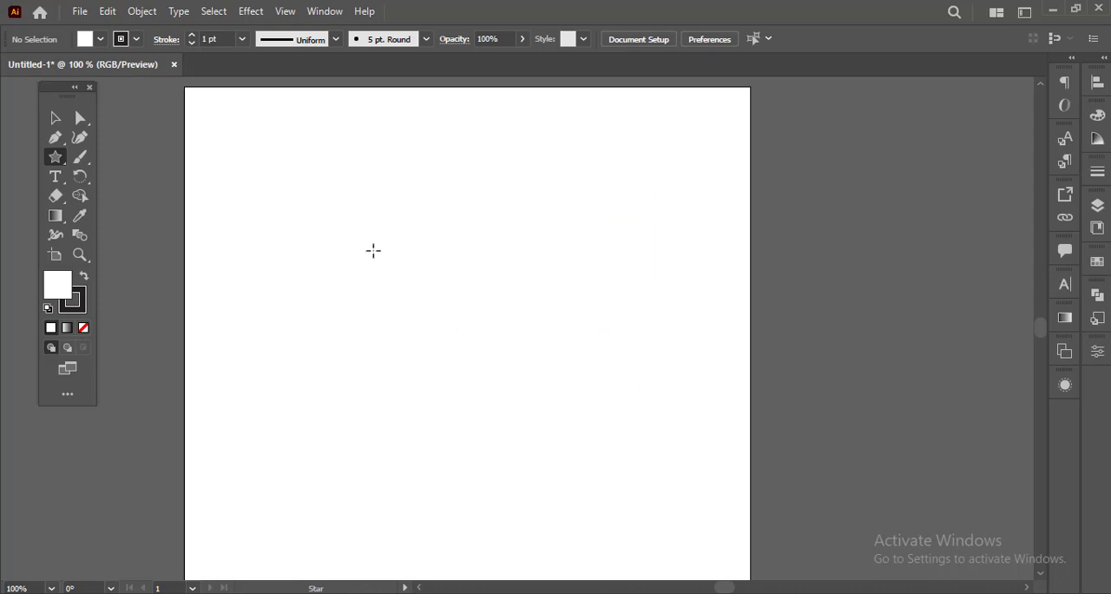
Step: Draw a small six-point star with thin spikes by reducing its inner radius, and deselect it
{"action": "left_click_drag", "start_coordinate": [373, 250], "coordinate": [433, 320]}
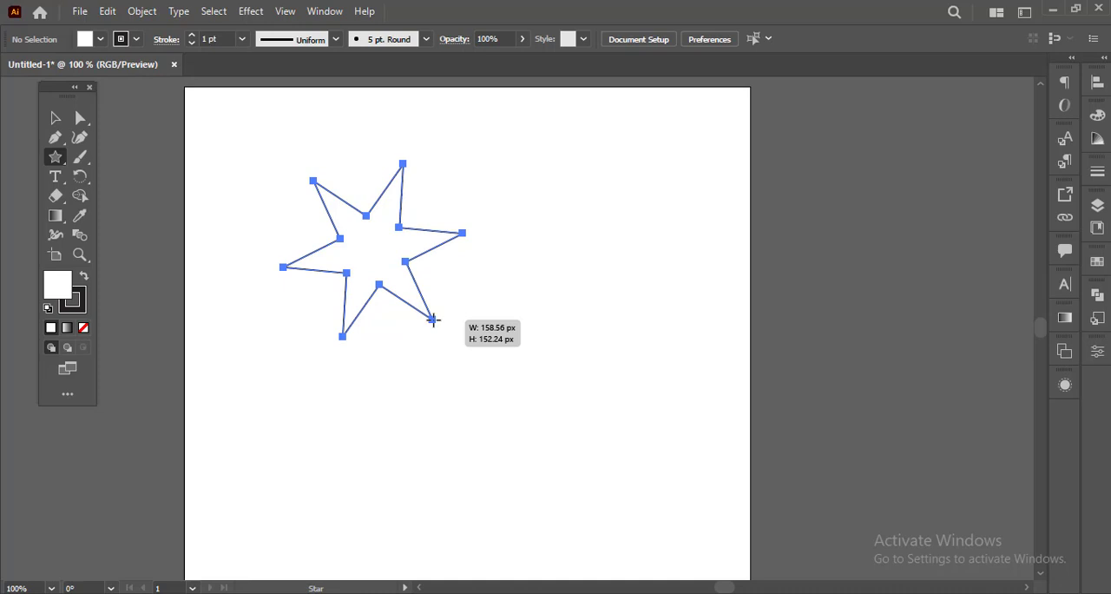
{"action": "left_click_drag", "start_coordinate": [433, 320], "coordinate": [401, 250]}
{"action": "mouse_move", "coordinate": [382, 255]}
{"action": "left_mouse_down"}
{"action": "mouse_move", "coordinate": [402, 265]}
{"action": "mouse_move", "coordinate": [372, 250]}
{"action": "left_mouse_up"}
{"action": "key", "text": "v"}
{"action": "left_click", "coordinate": [397, 315]}
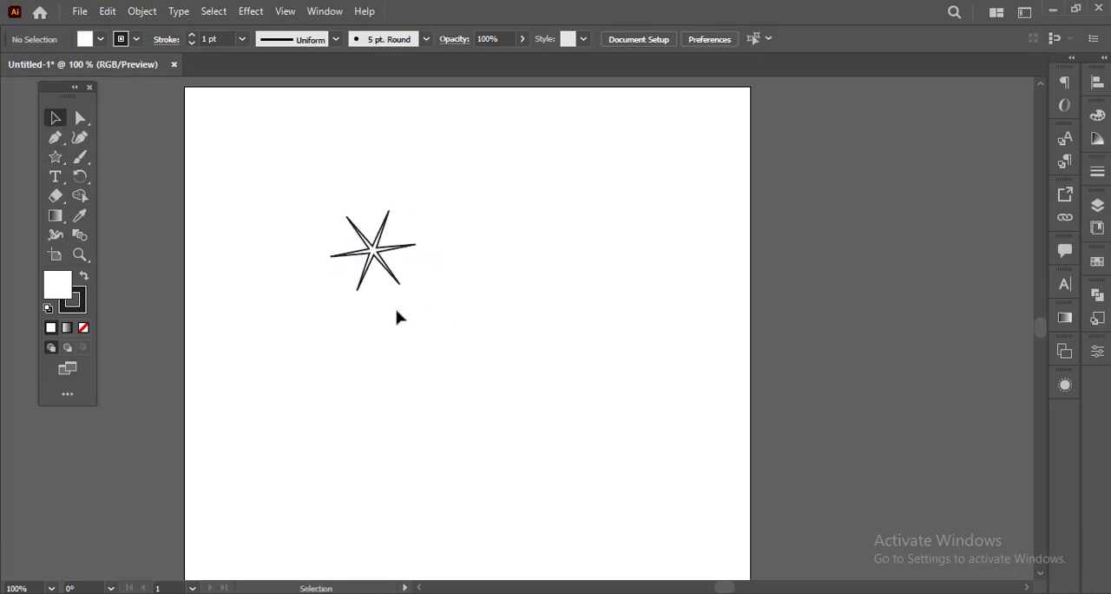
Step: Draw a larger six-point star with broad, shallow points beside the thin-spiked star by increasing its inner radius
{"action": "scroll", "coordinate": [391, 244], "scroll_direction": "up", "scroll_amount": 2}
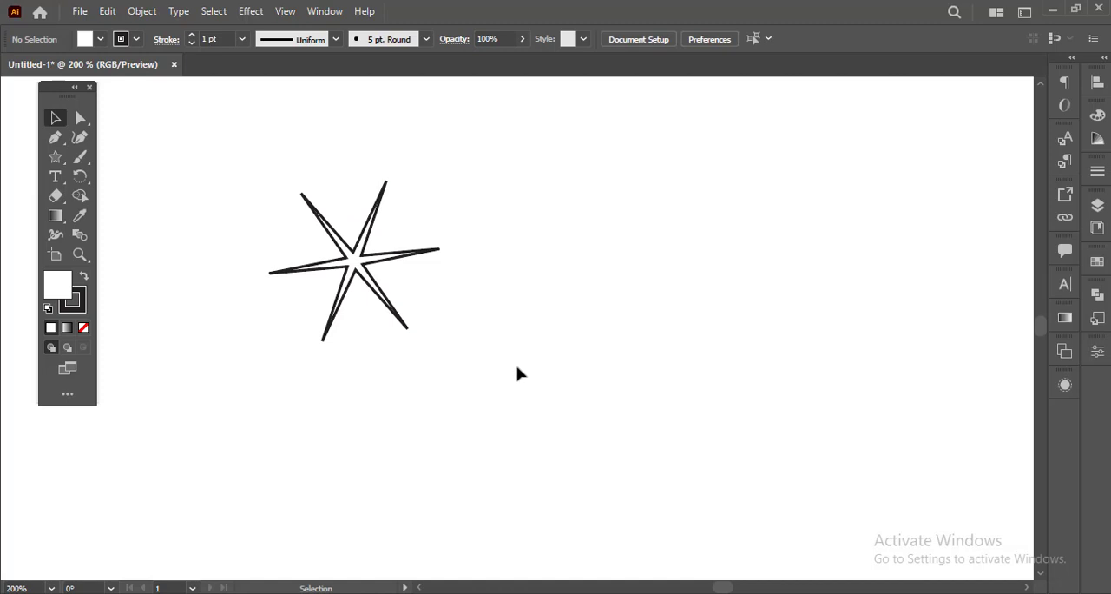
{"action": "left_click_drag", "start_coordinate": [518, 372], "coordinate": [484, 404]}
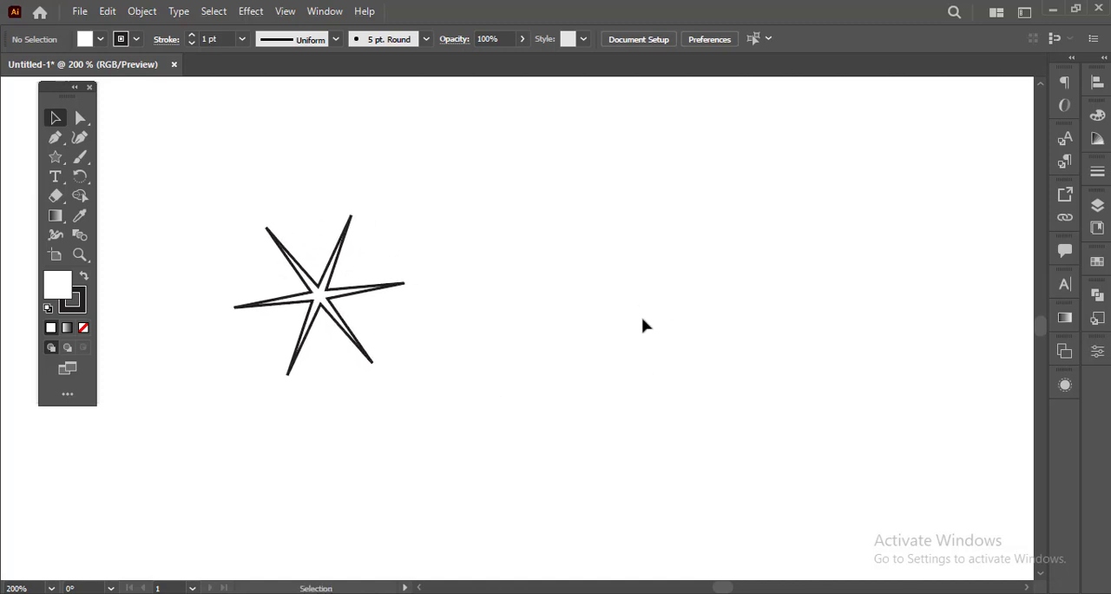
{"action": "left_click", "coordinate": [55, 156]}
{"action": "mouse_move", "coordinate": [653, 288]}
{"action": "left_mouse_down"}
{"action": "mouse_move", "coordinate": [685, 328]}
{"action": "mouse_move", "coordinate": [697, 313]}
{"action": "mouse_move", "coordinate": [647, 299]}
{"action": "left_mouse_up"}
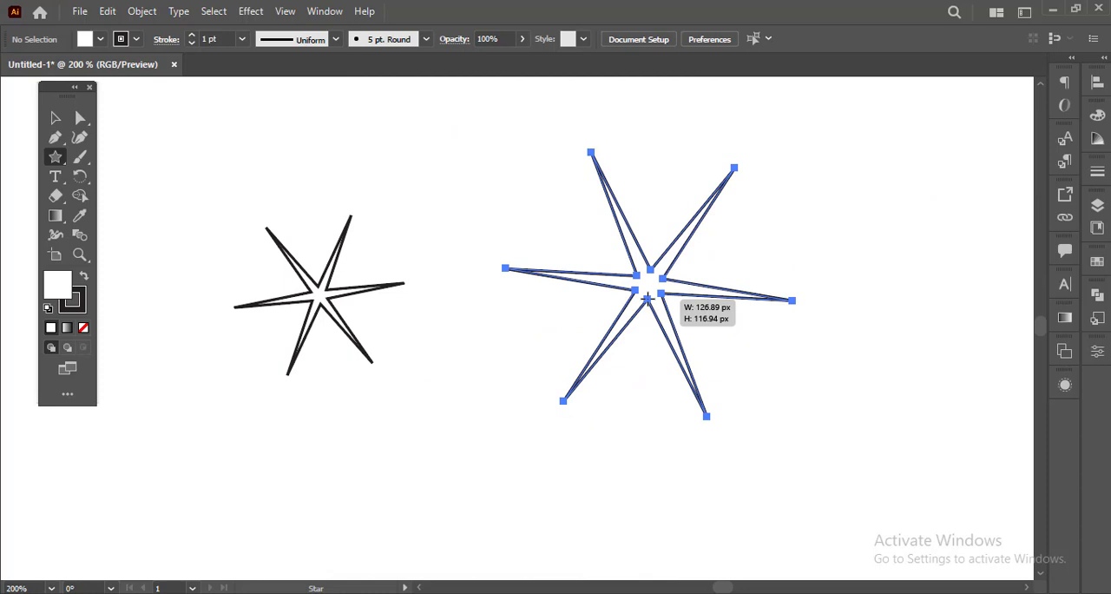
{"action": "left_click_drag", "start_coordinate": [647, 299], "coordinate": [765, 387]}
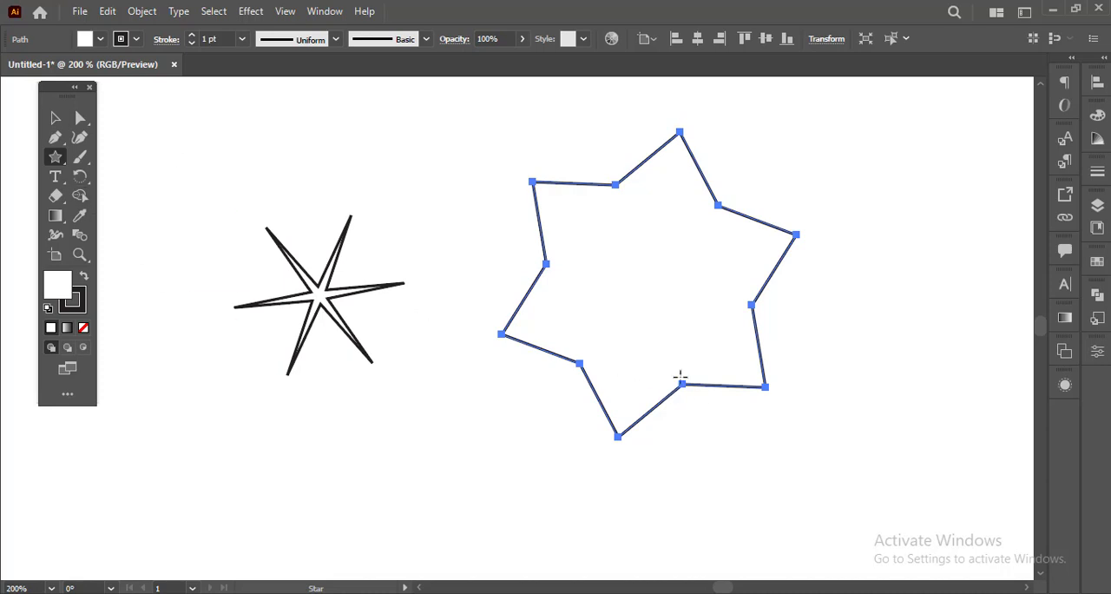
{"action": "left_click", "coordinate": [55, 120]}
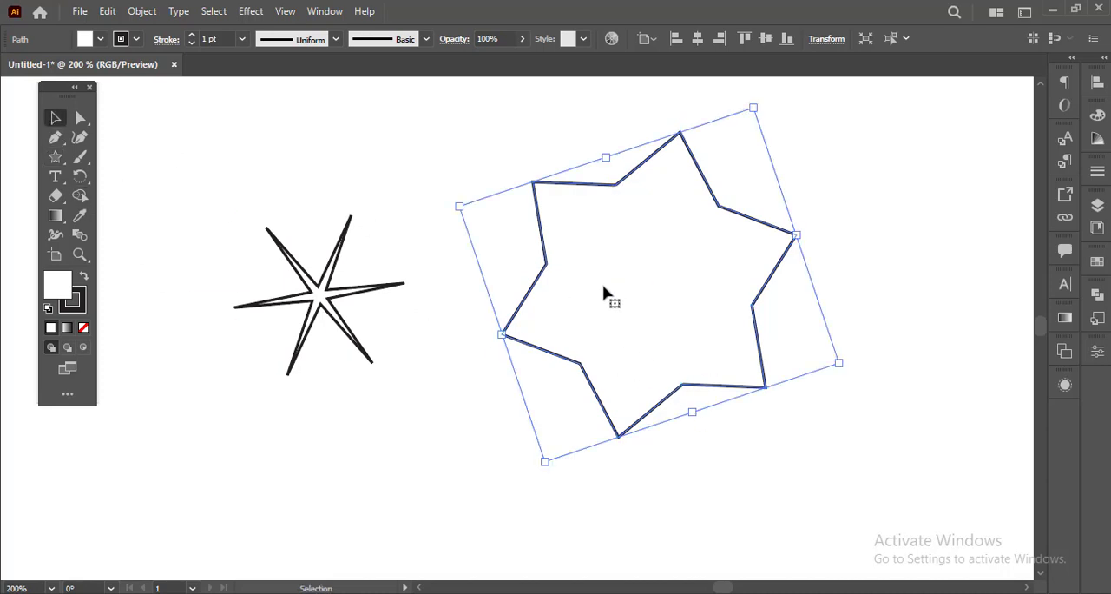
Step: Try different corner roundings on the larger star, leave all its corners rounded into a wavy outline, and deselect it
{"action": "key", "text": "a"}
{"action": "left_click", "coordinate": [544, 264]}
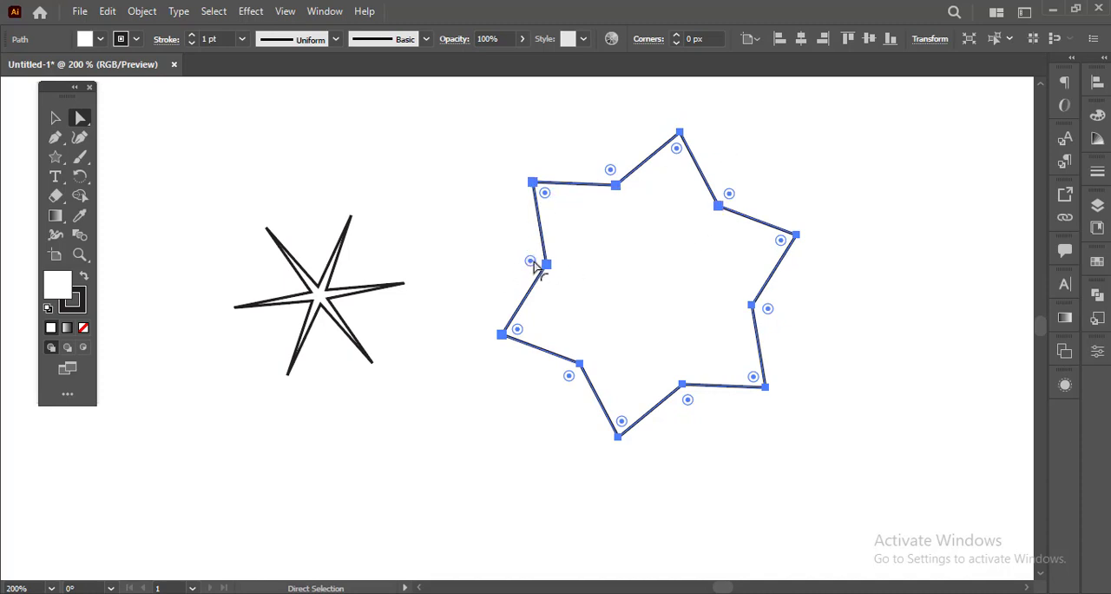
{"action": "left_click_drag", "start_coordinate": [533, 263], "coordinate": [517, 261]}
{"action": "key", "text": "ctrl+z"}
{"action": "left_click_drag", "start_coordinate": [530, 261], "coordinate": [509, 268]}
{"action": "key", "text": "ctrl+z"}
{"action": "left_click", "coordinate": [521, 387]}
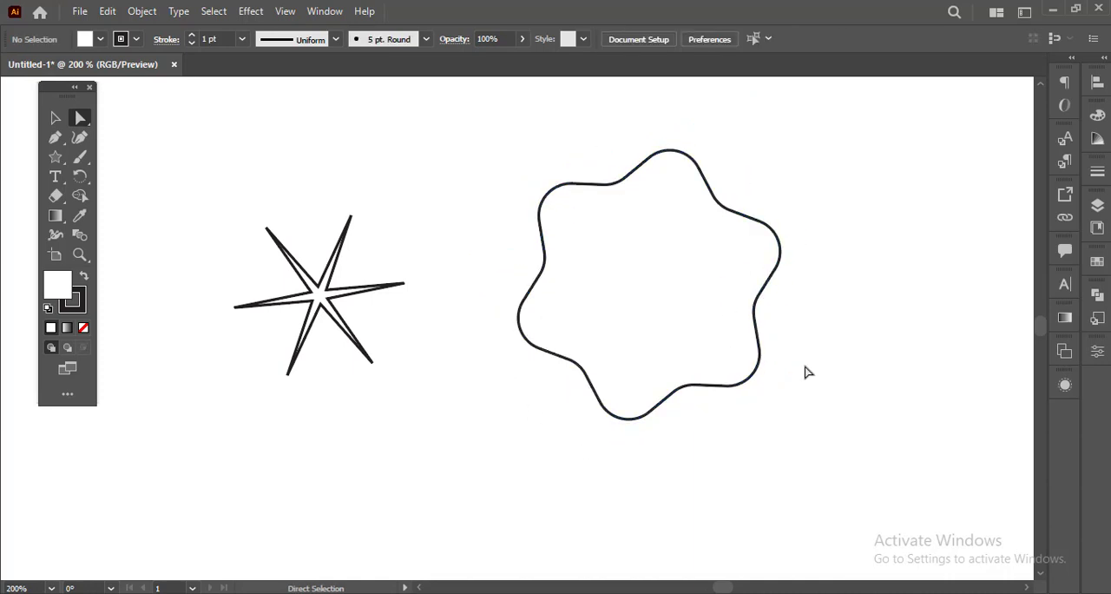
Step: Select the thin-spiked star and rotate it clockwise about its centre
{"action": "key", "text": "v"}
{"action": "scroll", "coordinate": [587, 471], "scroll_direction": "down", "scroll_amount": 2}
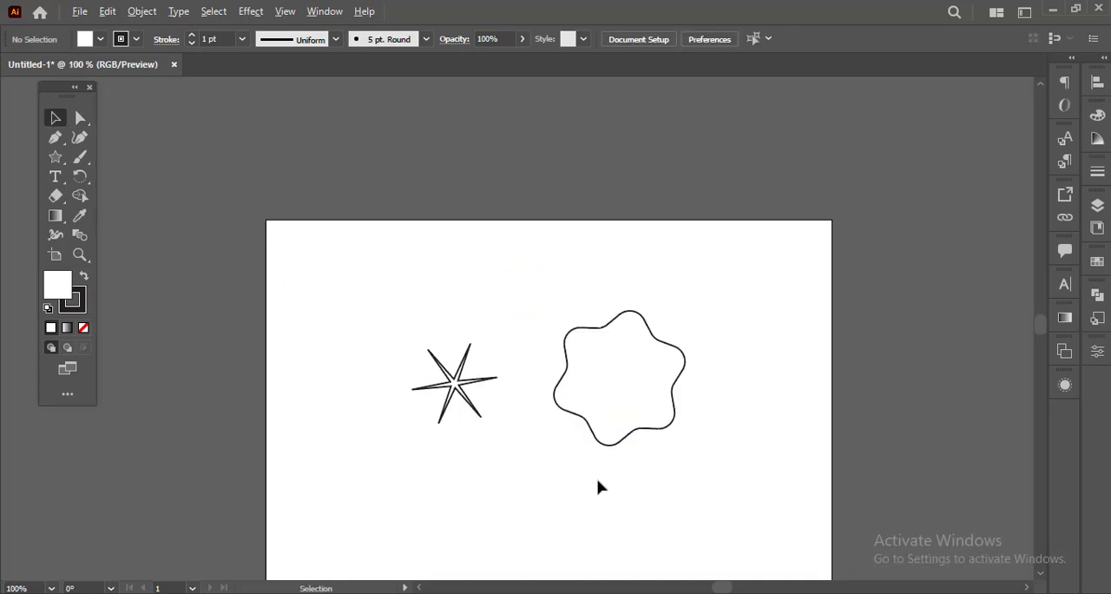
{"action": "scroll", "coordinate": [558, 374], "scroll_direction": "up", "scroll_amount": 3}
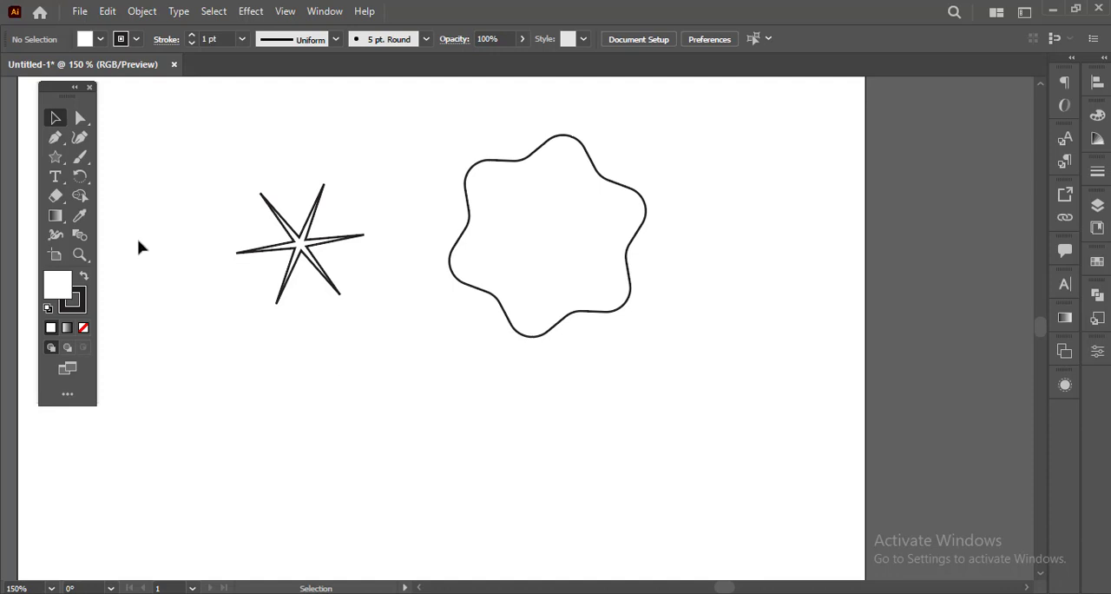
{"action": "left_click", "coordinate": [61, 166]}
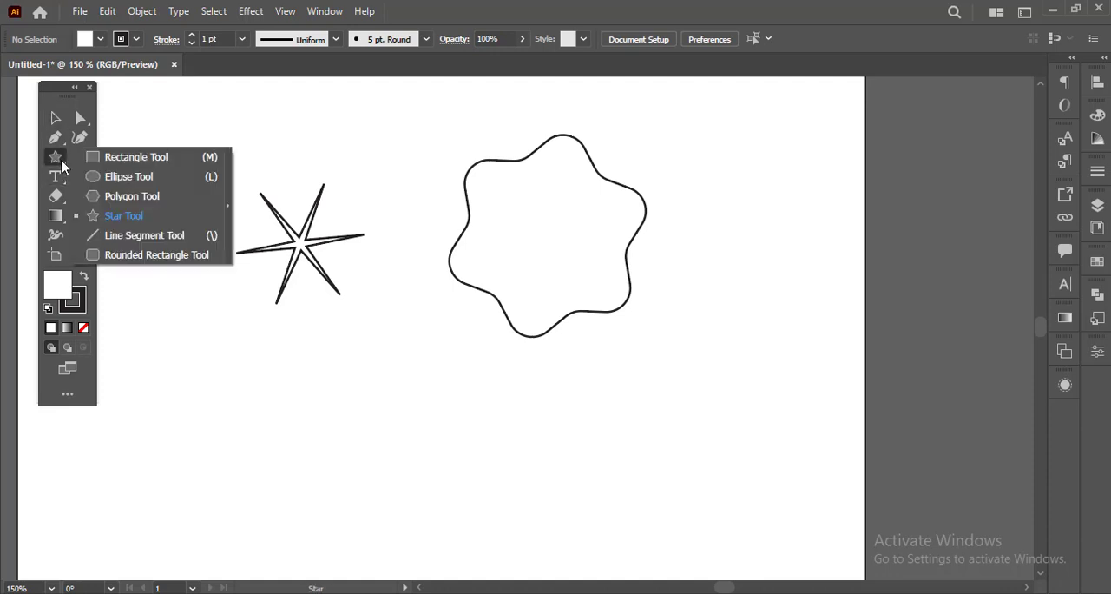
{"action": "left_click", "coordinate": [109, 198]}
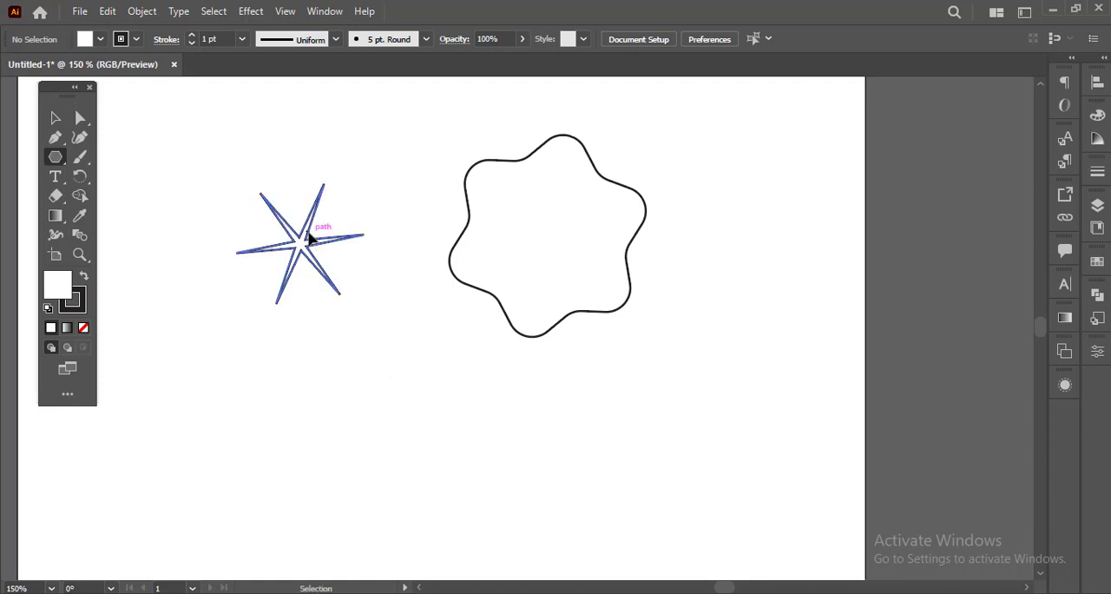
{"action": "left_click", "coordinate": [311, 239], "text": "ctrl"}
{"action": "left_click", "coordinate": [53, 118]}
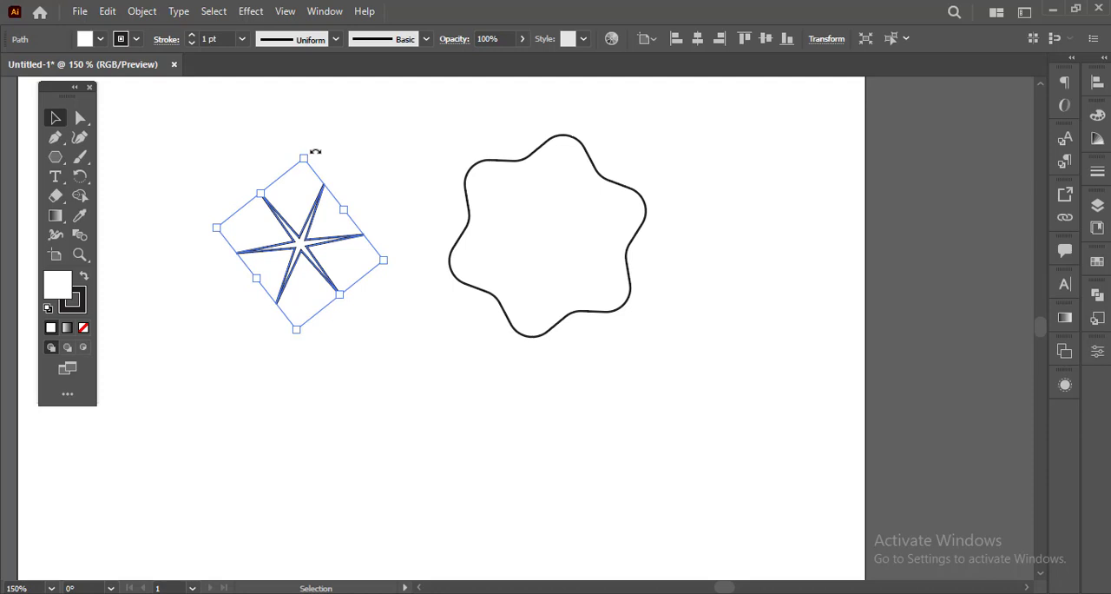
{"action": "left_click_drag", "start_coordinate": [318, 154], "coordinate": [390, 334]}
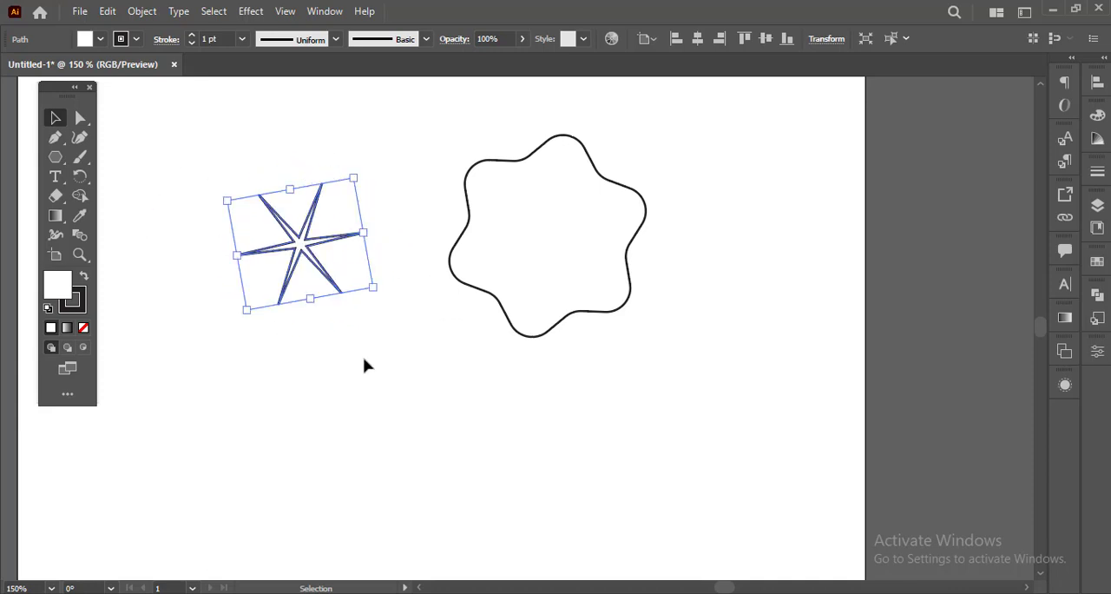
Step: Create a 200 px line segment at 45° and move it into the empty area below the stars
{"action": "left_click", "coordinate": [56, 157]}
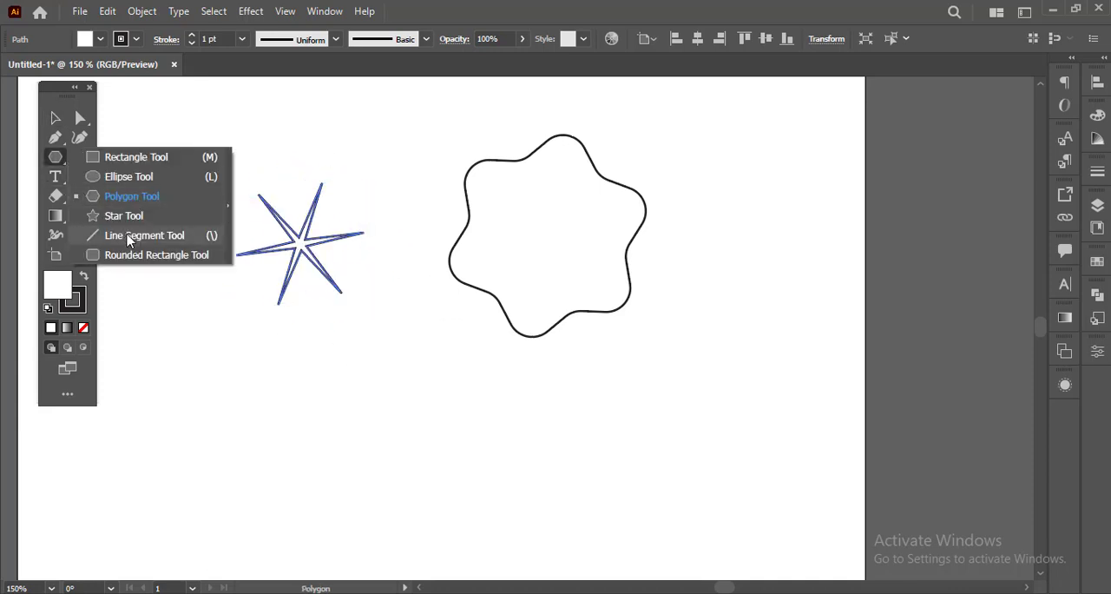
{"action": "left_click", "coordinate": [127, 236]}
{"action": "scroll", "coordinate": [362, 392], "scroll_direction": "down", "scroll_amount": 4}
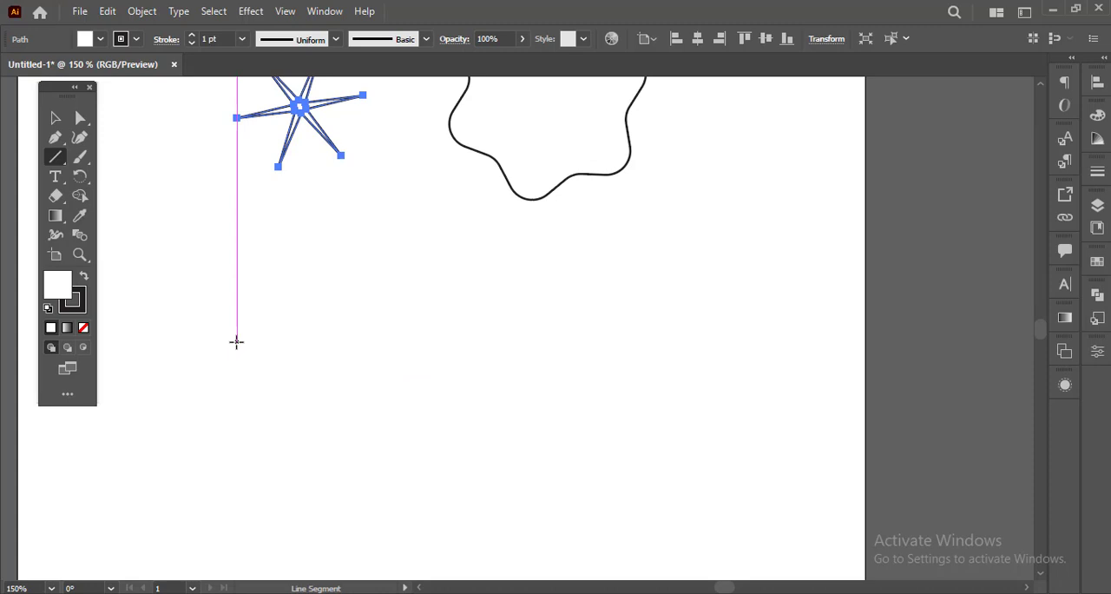
{"action": "left_click", "coordinate": [236, 342]}
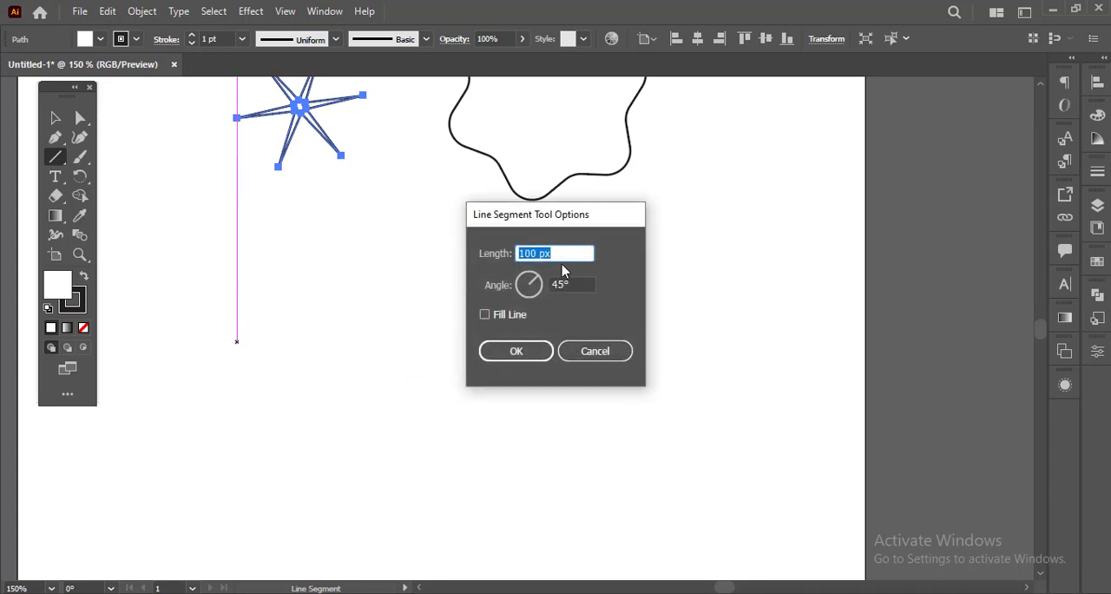
{"action": "type", "text": "200"}
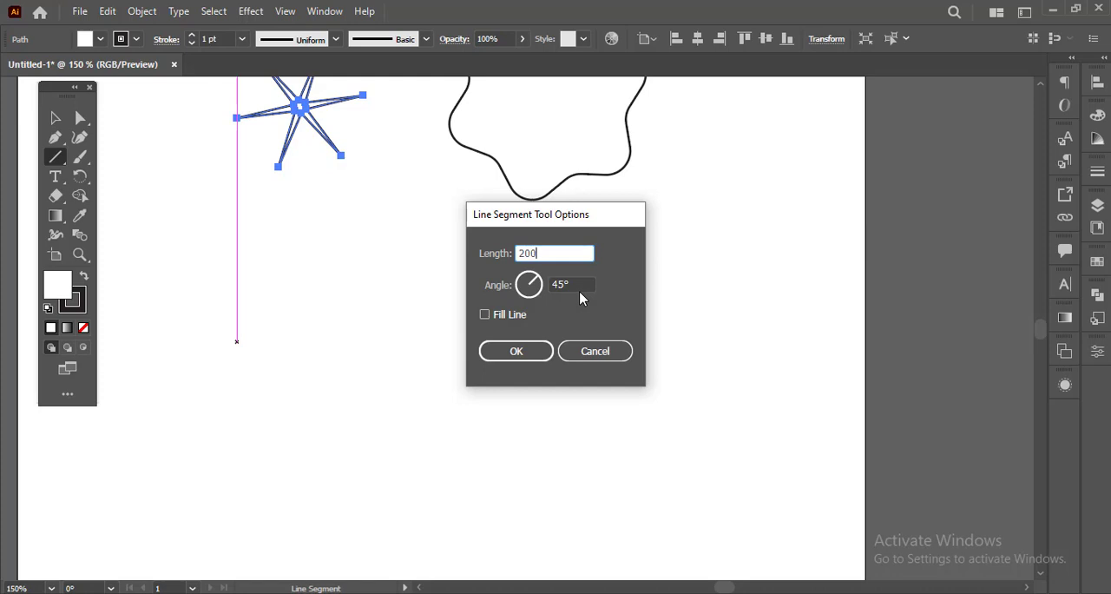
{"action": "left_click", "coordinate": [520, 353]}
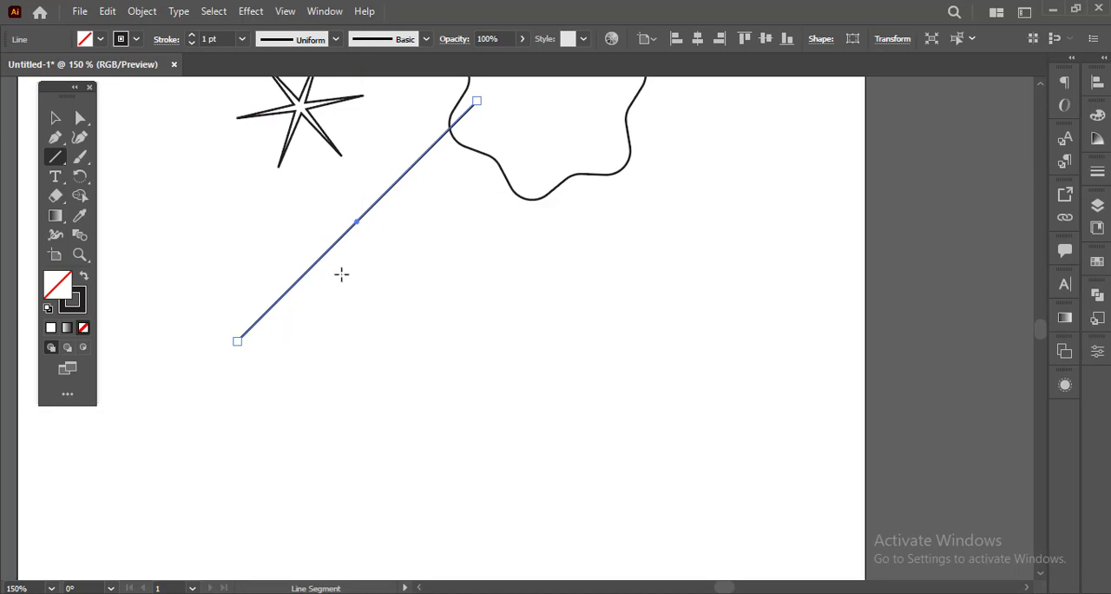
{"action": "left_click", "coordinate": [55, 117]}
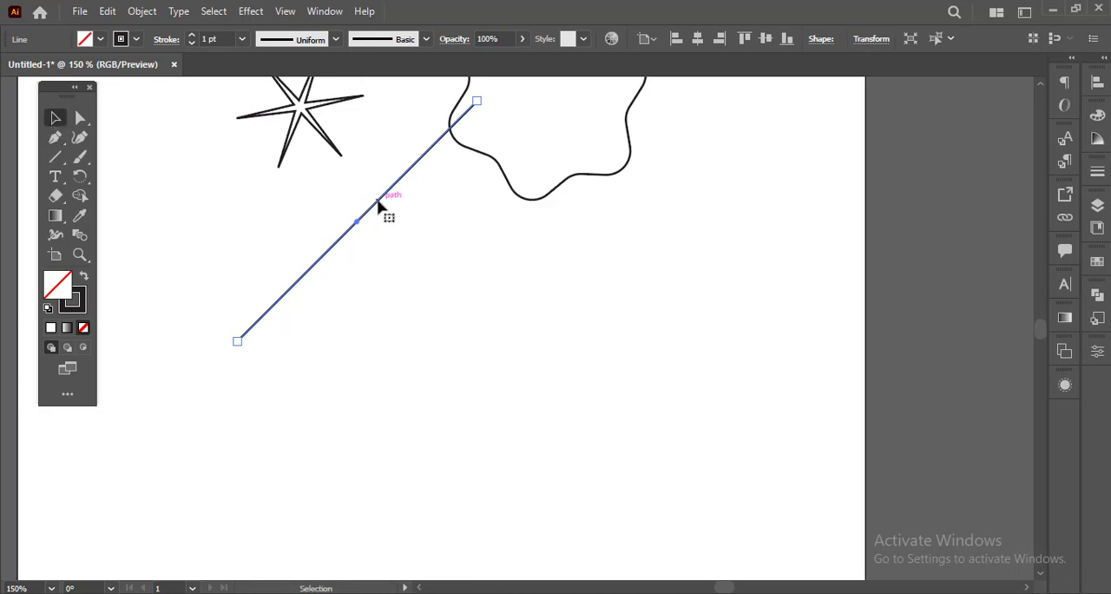
{"action": "left_click_drag", "start_coordinate": [377, 199], "coordinate": [427, 347]}
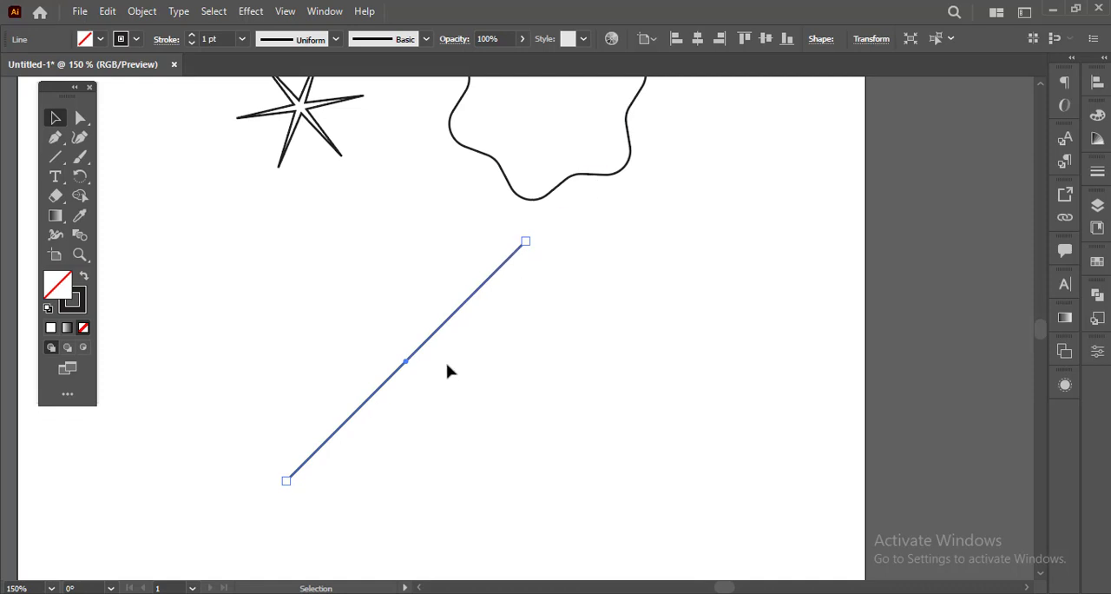
Step: Delete all artwork, including the line and both stars, from the artboard
{"action": "scroll", "coordinate": [368, 358], "scroll_direction": "down", "scroll_amount": 2}
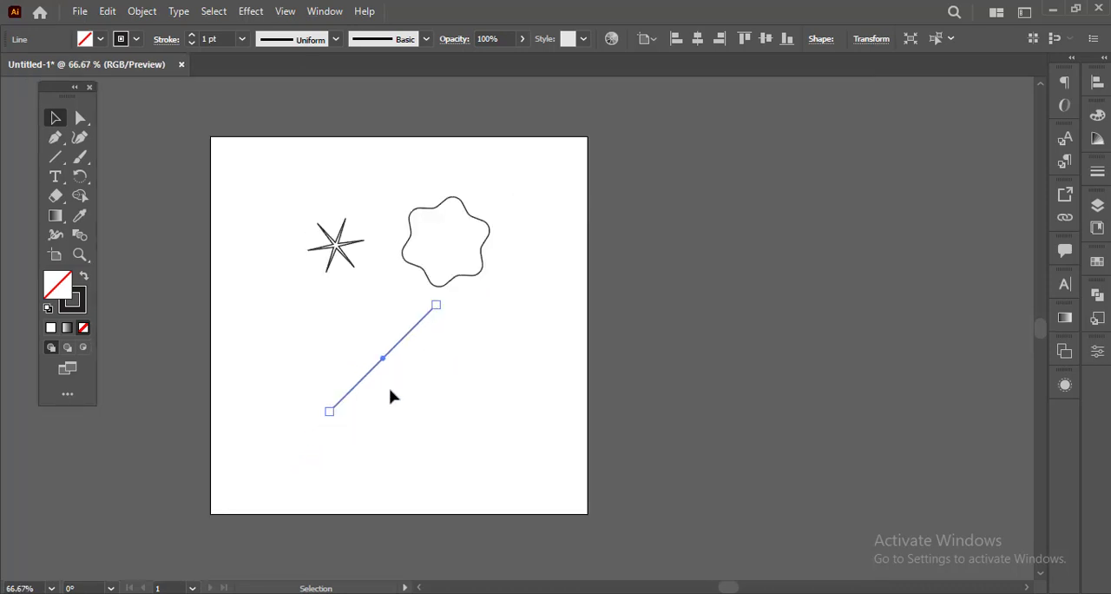
{"action": "key", "text": "ctrl+a"}
{"action": "key", "text": "Delete"}
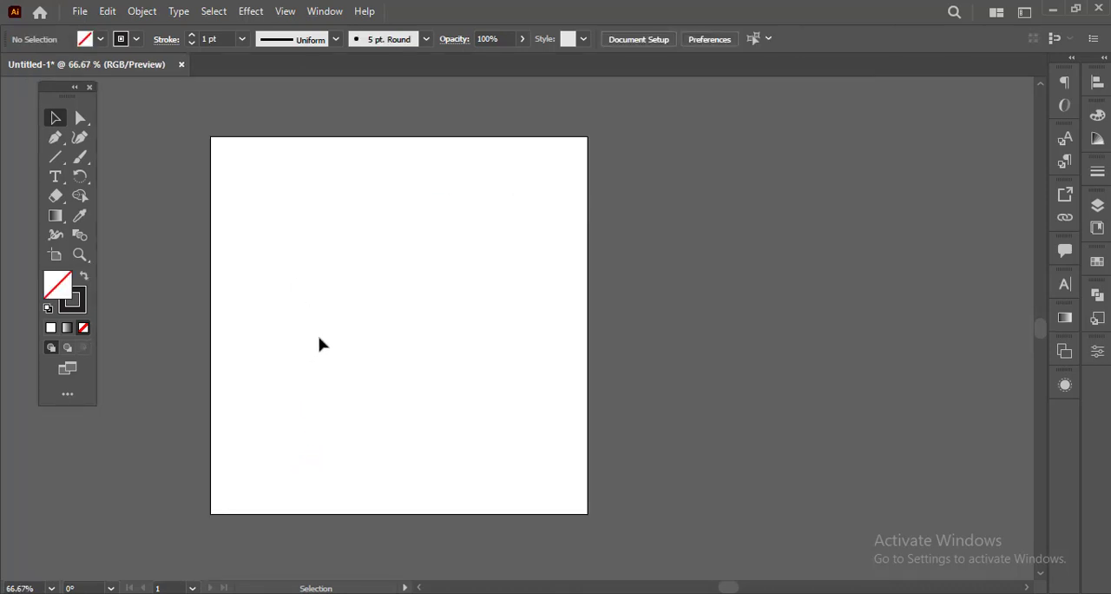
Step: Draw a nearly horizontal line segment freehand in the middle of the artboard, trying the 315° and 45° directions while drawing
{"action": "scroll", "coordinate": [347, 335], "scroll_direction": "up", "scroll_amount": 2}
{"action": "left_click", "coordinate": [54, 159]}
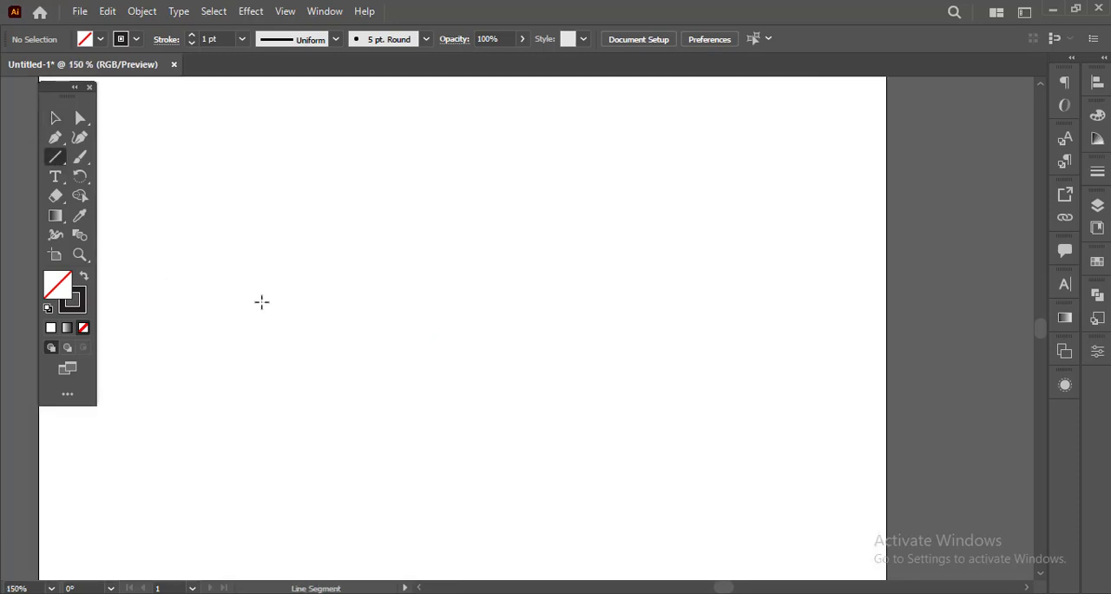
{"action": "left_click_drag", "start_coordinate": [261, 301], "coordinate": [515, 425]}
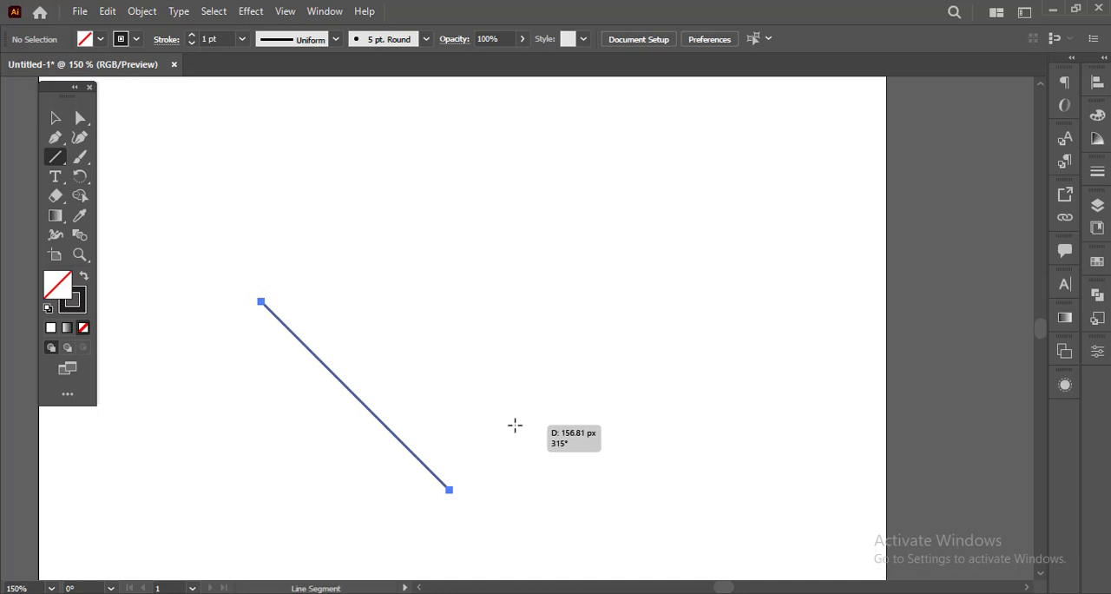
{"action": "left_click_drag", "start_coordinate": [516, 421], "coordinate": [477, 195]}
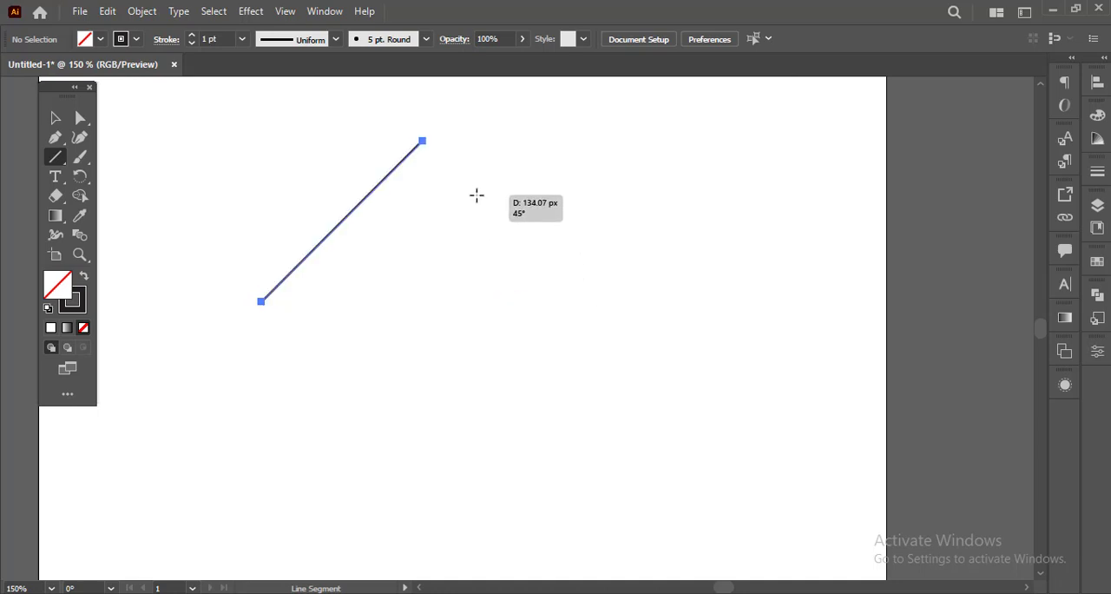
{"action": "left_click_drag", "start_coordinate": [476, 196], "coordinate": [526, 295]}
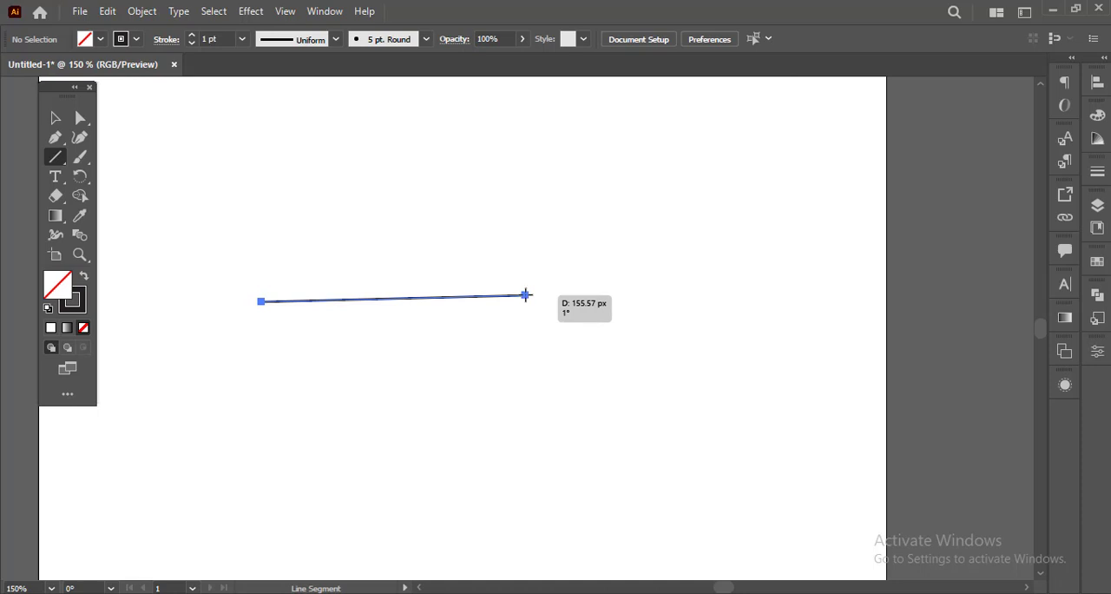
{"action": "left_click_drag", "start_coordinate": [525, 295], "coordinate": [552, 300]}
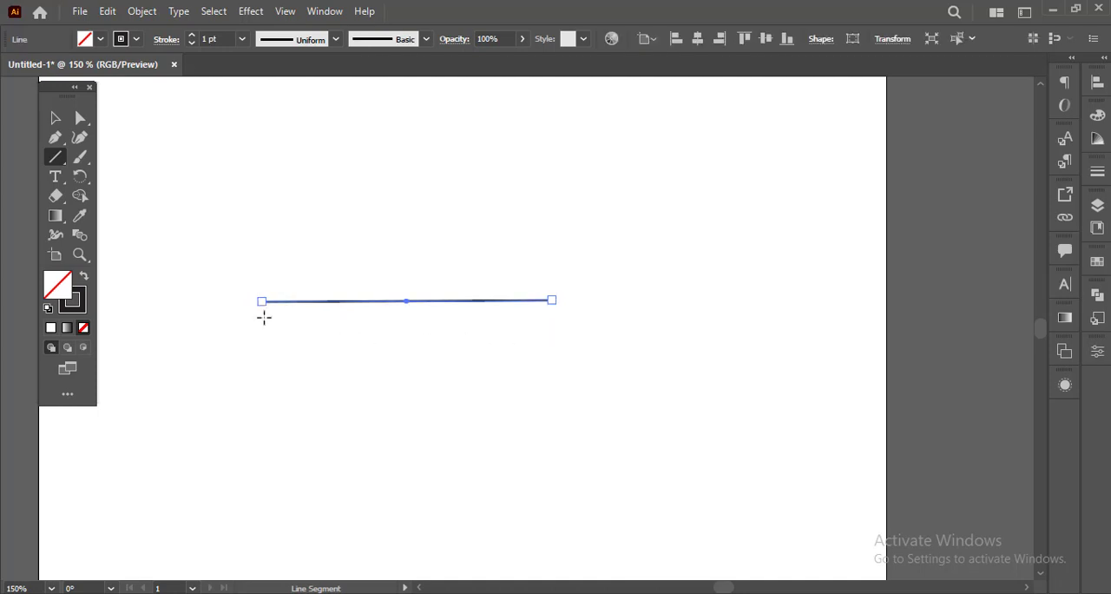
Step: Move the whole line slightly down and right with the Selection tool, and pull its left end outward and down to tilt it
{"action": "left_click", "coordinate": [56, 124]}
{"action": "mouse_move", "coordinate": [432, 301]}
{"action": "left_mouse_down"}
{"action": "mouse_move", "coordinate": [439, 325]}
{"action": "mouse_move", "coordinate": [444, 308]}
{"action": "left_mouse_up"}
{"action": "left_click_drag", "start_coordinate": [273, 307], "coordinate": [255, 325]}
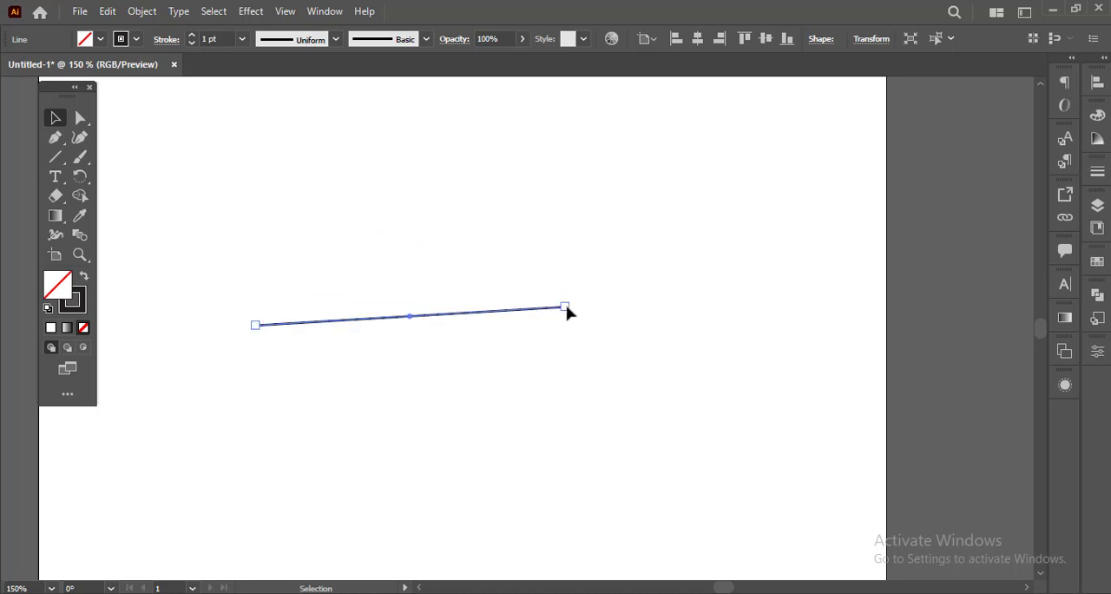
{"action": "mouse_move", "coordinate": [566, 308]}
{"action": "left_mouse_down"}
{"action": "mouse_move", "coordinate": [576, 376]}
{"action": "mouse_move", "coordinate": [566, 258]}
{"action": "mouse_move", "coordinate": [566, 307]}
{"action": "left_mouse_up"}
Step: Use Direct Selection to shift the line slightly upward, lower only its left anchor point, and deselect the line
{"action": "left_click", "coordinate": [80, 118]}
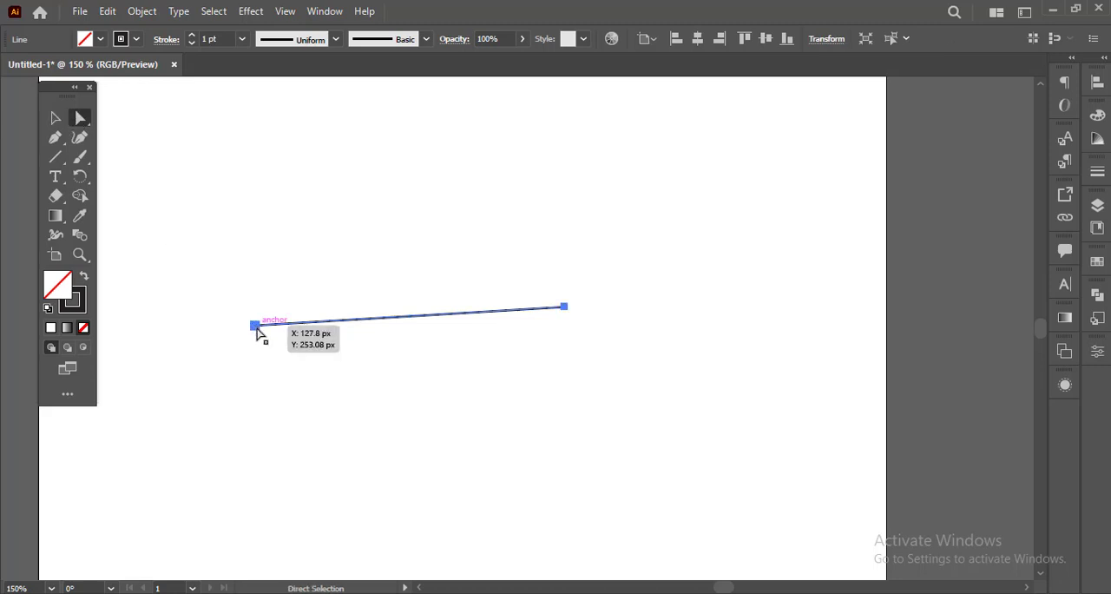
{"action": "mouse_move", "coordinate": [256, 323]}
{"action": "left_mouse_down"}
{"action": "mouse_move", "coordinate": [266, 270]}
{"action": "mouse_move", "coordinate": [264, 319]}
{"action": "left_mouse_up"}
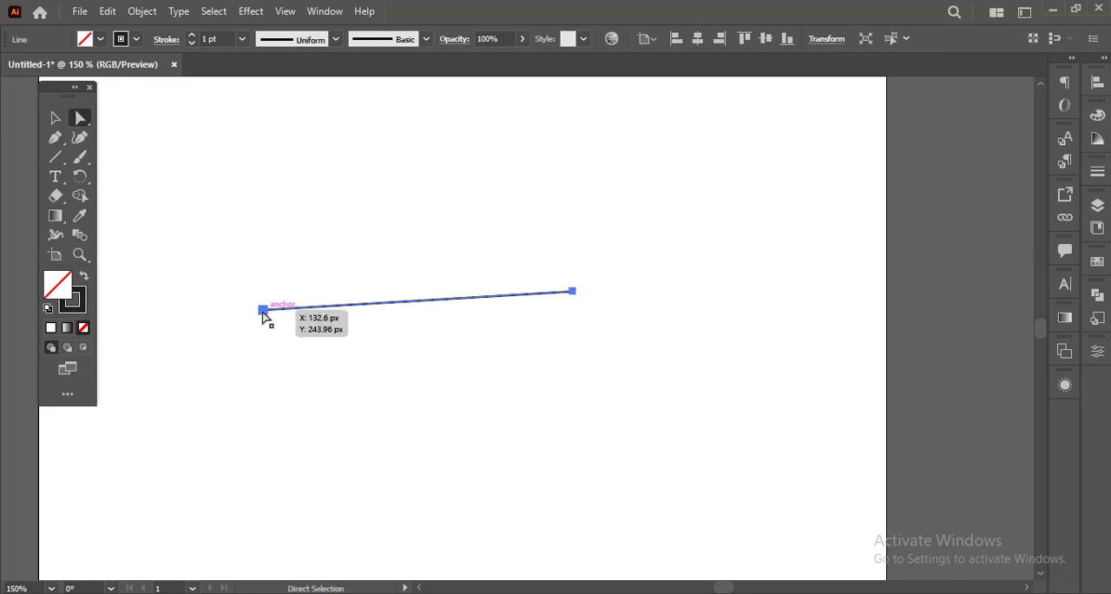
{"action": "left_click", "coordinate": [263, 310]}
{"action": "left_click_drag", "start_coordinate": [265, 317], "coordinate": [253, 352]}
{"action": "left_click", "coordinate": [368, 392]}
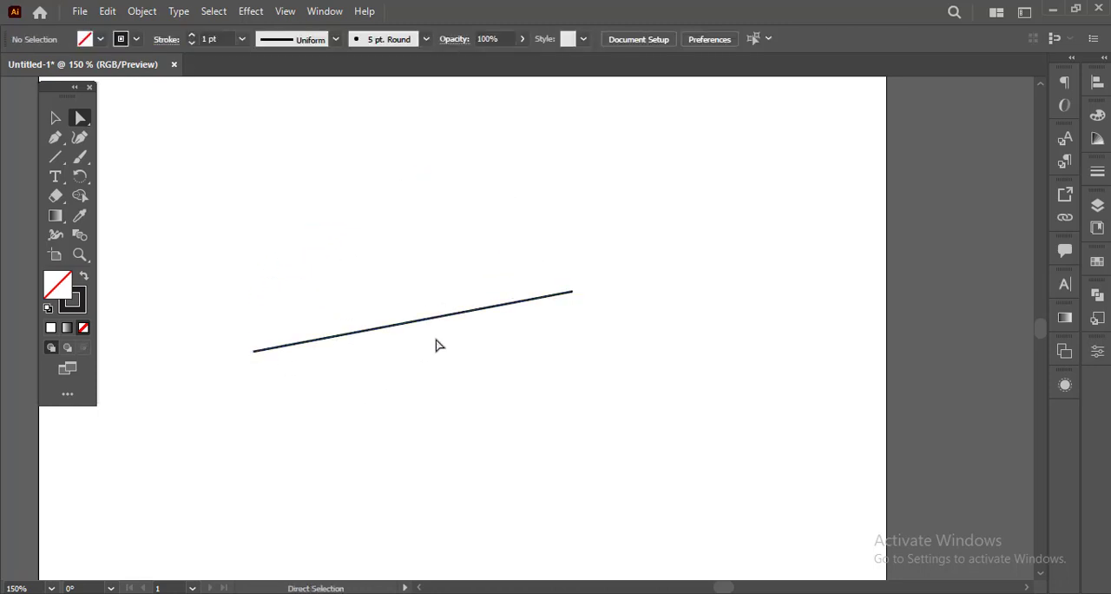
Step: Reposition the line's left and right anchor points individually until the line is exactly horizontal, and deselect it
{"action": "left_click_drag", "start_coordinate": [257, 356], "coordinate": [277, 267]}
{"action": "left_click_drag", "start_coordinate": [570, 279], "coordinate": [560, 343]}
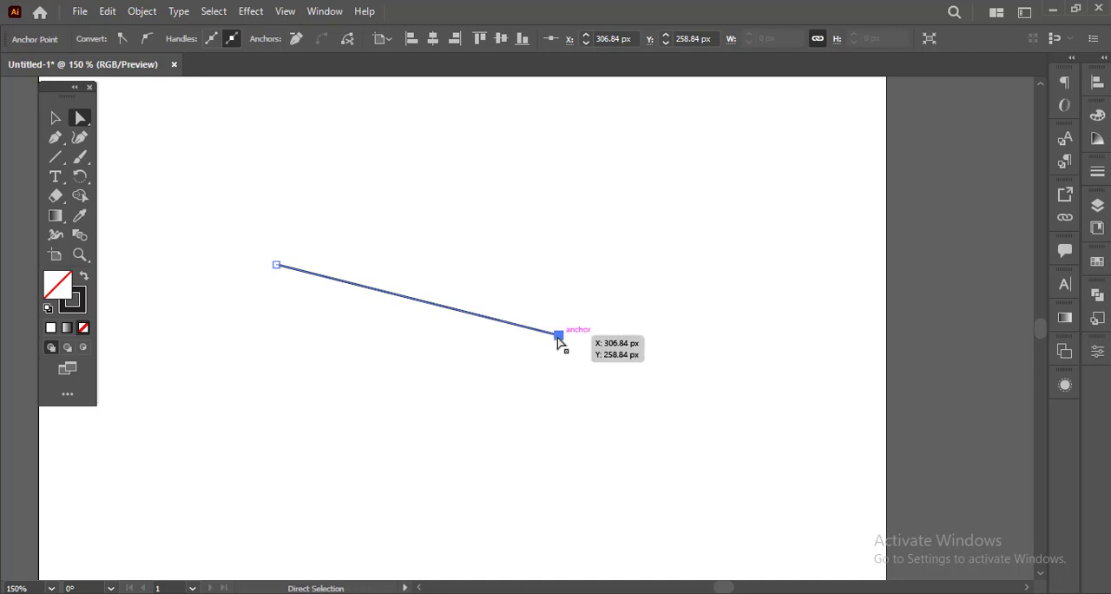
{"action": "left_click_drag", "start_coordinate": [558, 338], "coordinate": [552, 271]}
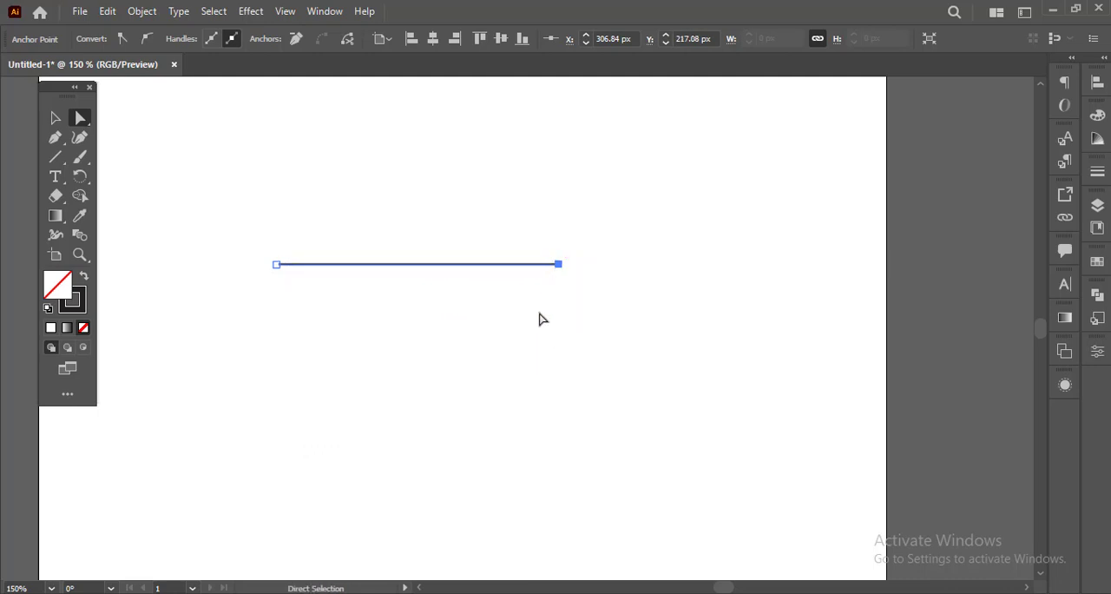
{"action": "left_click", "coordinate": [531, 360]}
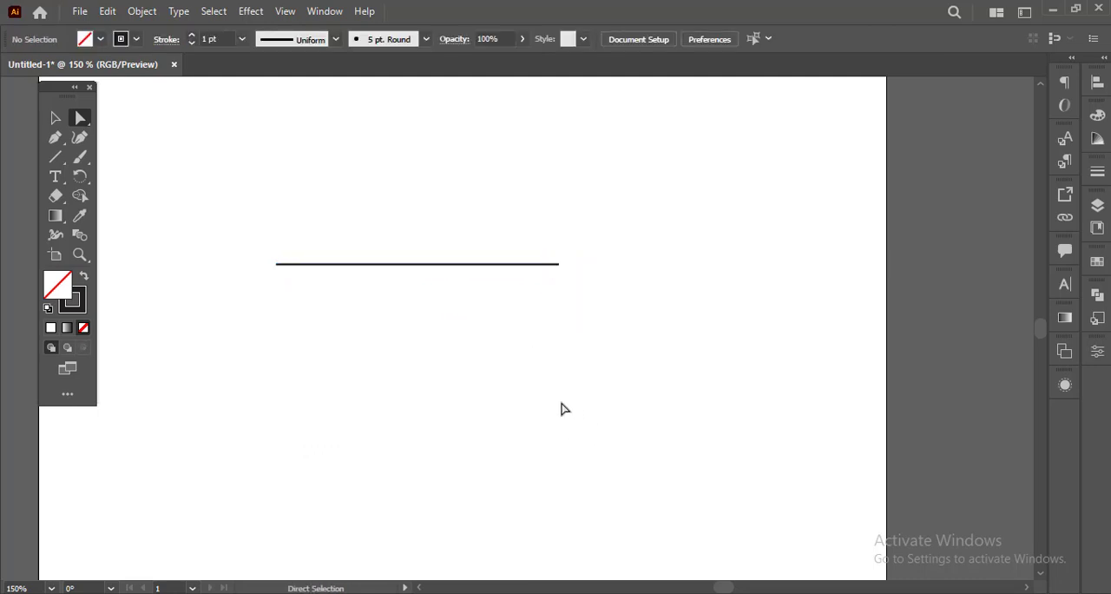
Step: Draw a rounded rectangle freehand just below the horizontal line, slightly wider than tall, with the Rounded Rectangle tool
{"action": "left_click", "coordinate": [61, 166]}
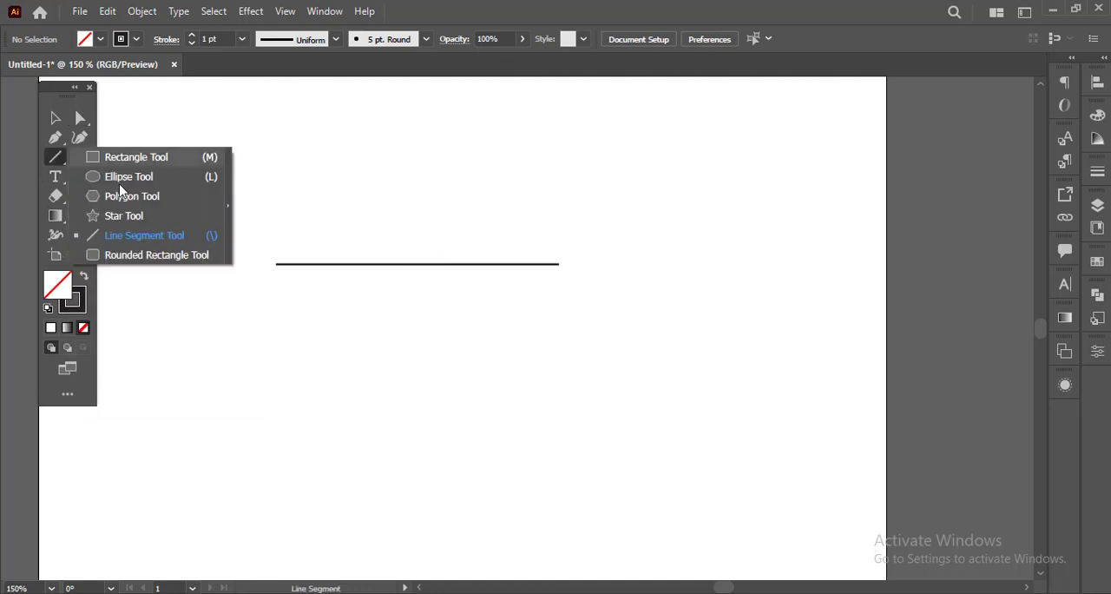
{"action": "left_click", "coordinate": [138, 257]}
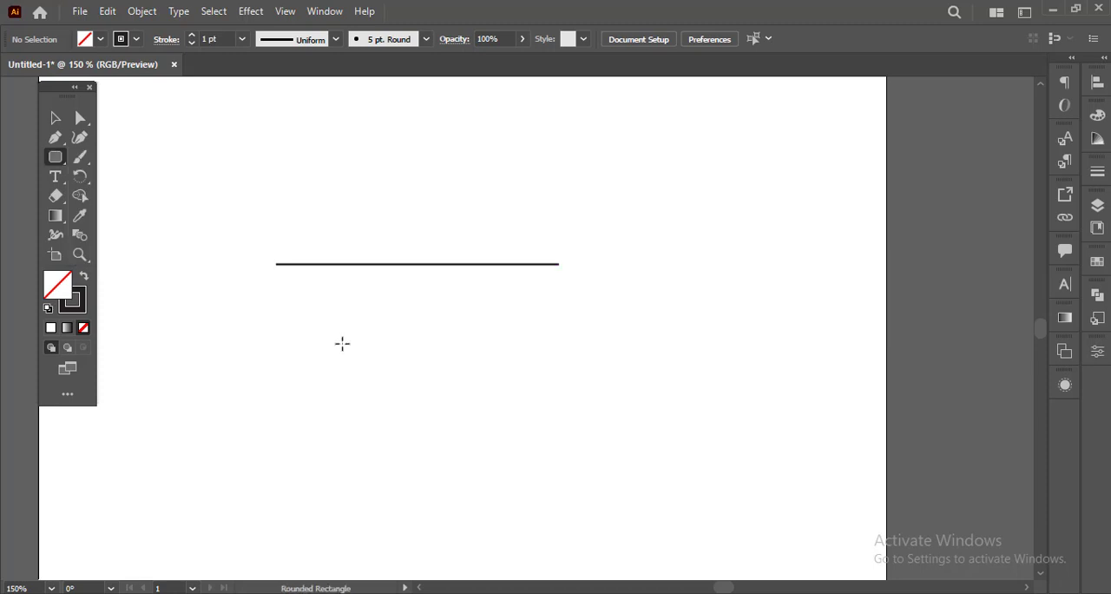
{"action": "left_click_drag", "start_coordinate": [353, 303], "coordinate": [550, 473]}
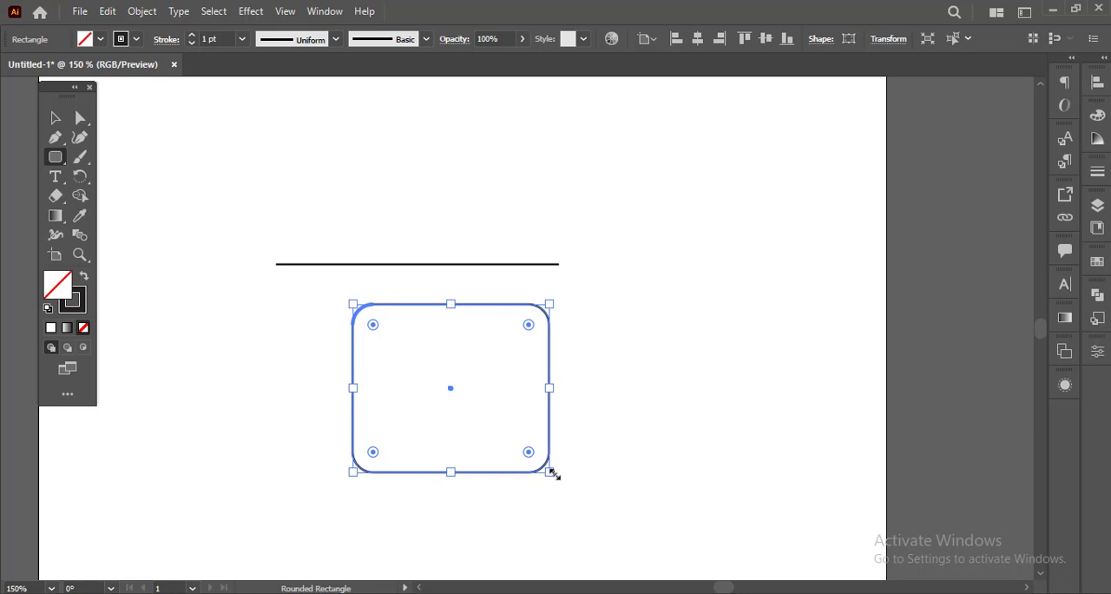
{"action": "scroll", "coordinate": [554, 474], "scroll_direction": "down", "scroll_amount": 1}
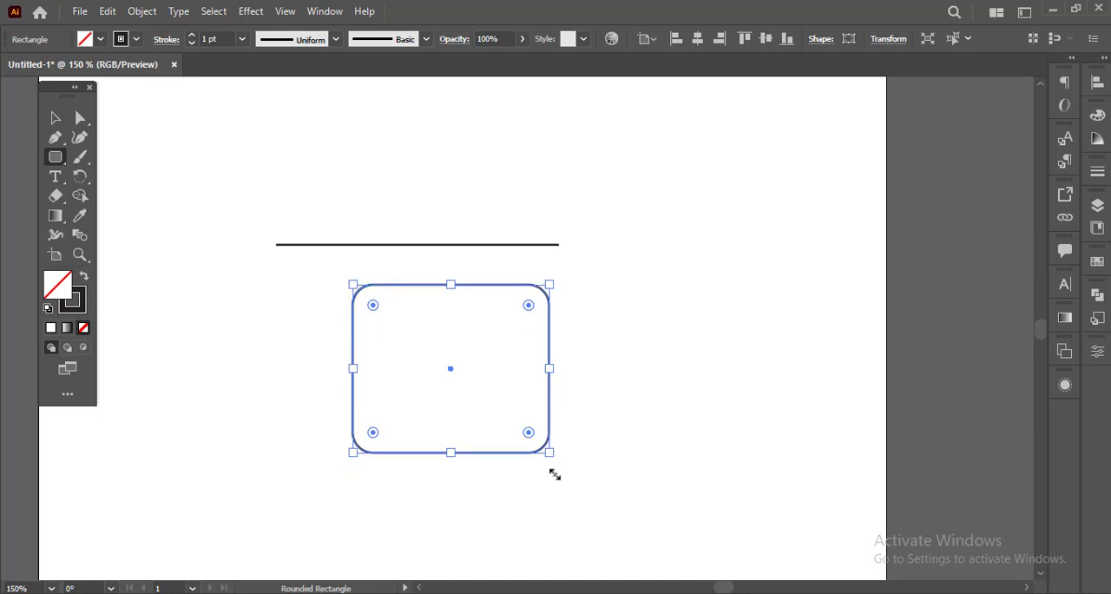
{"action": "scroll", "coordinate": [554, 475], "scroll_direction": "down", "scroll_amount": 1}
{"action": "scroll", "coordinate": [554, 474], "scroll_direction": "down", "scroll_amount": 2}
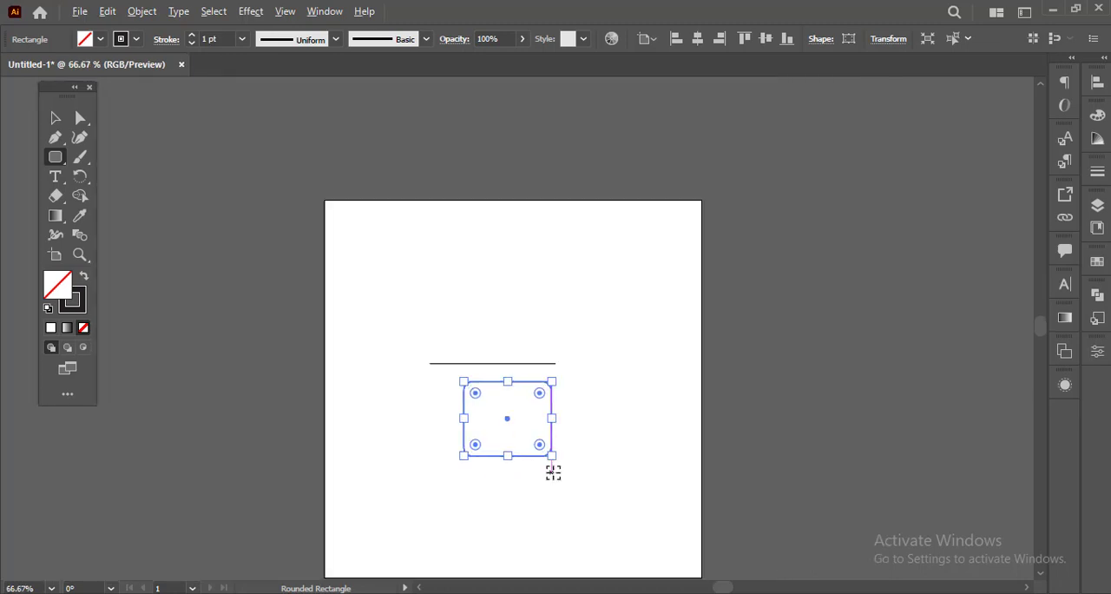
{"action": "scroll", "coordinate": [553, 473], "scroll_direction": "up", "scroll_amount": 1}
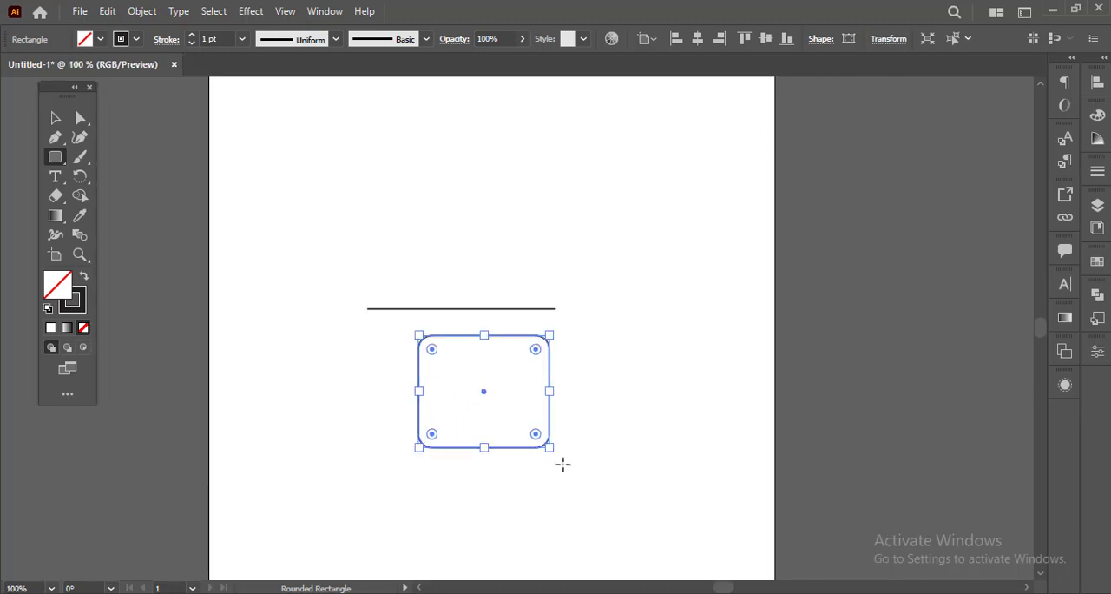